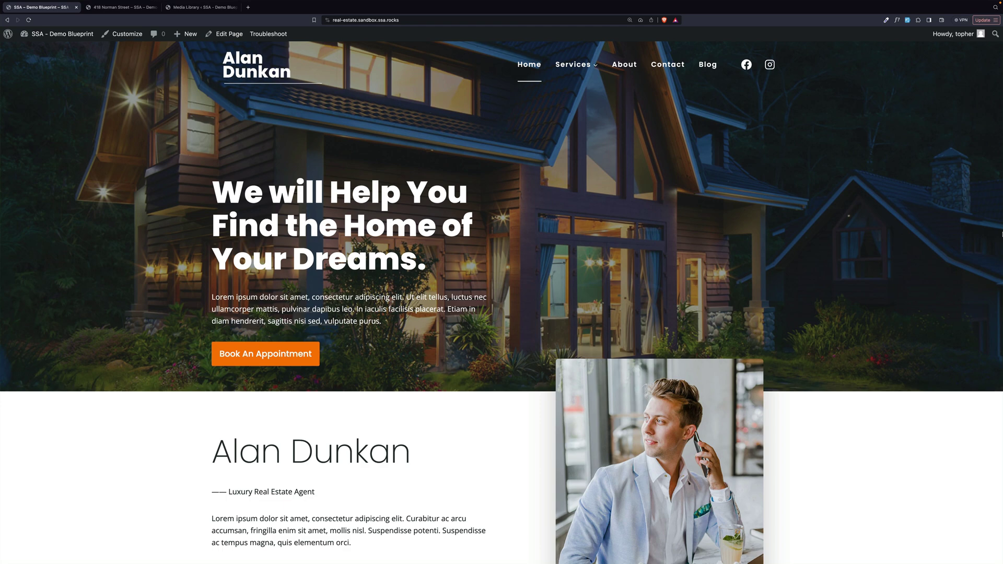
# - Bring up the 418 Norman Street listing page and scroll through it, then back up
pyautogui.hotkey('ctrl', 'Tab')
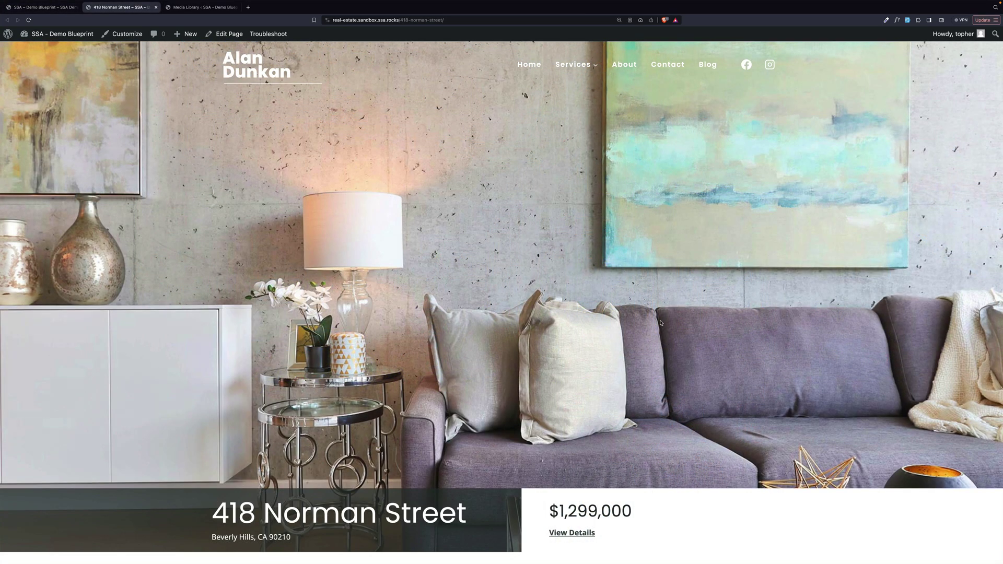
pyautogui.scroll(-5, 662, 323)
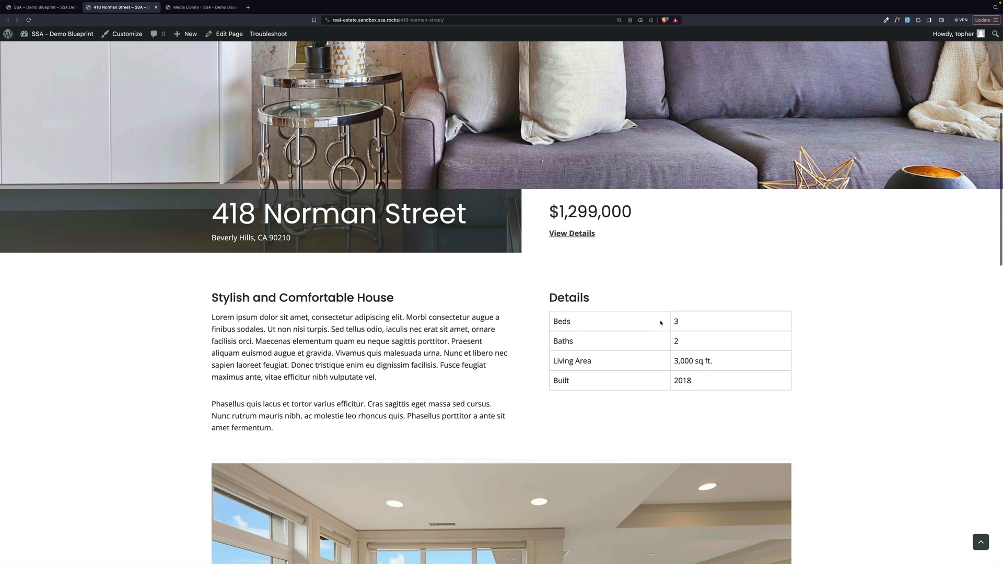
pyautogui.scroll(-2, 661, 323)
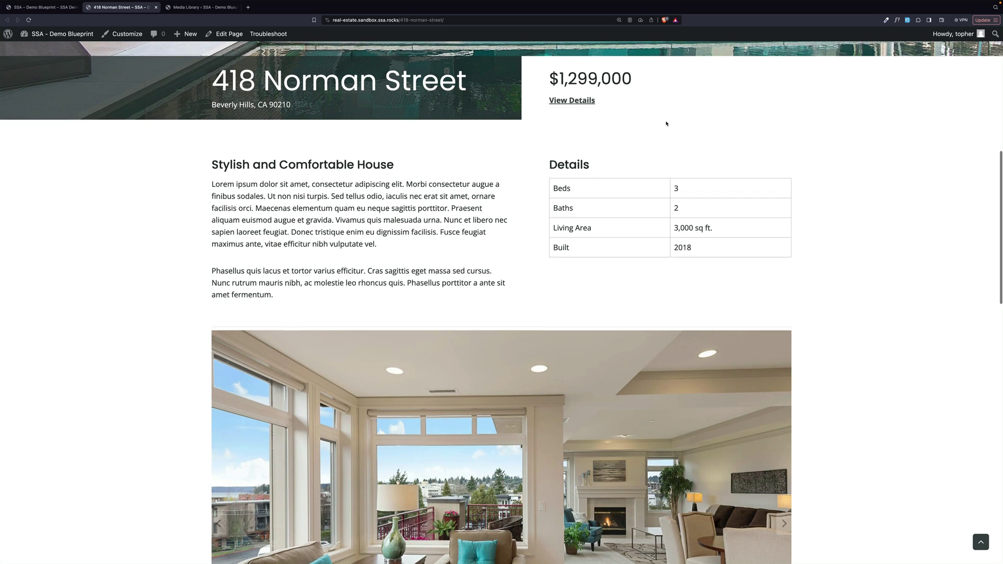
pyautogui.scroll(-3, 666, 124)
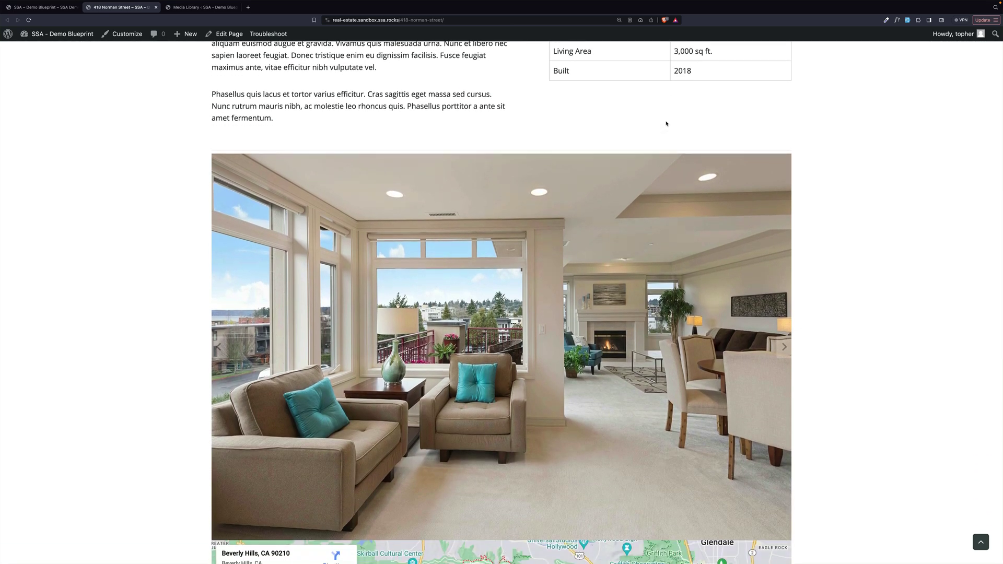
pyautogui.scroll(10, 666, 123)
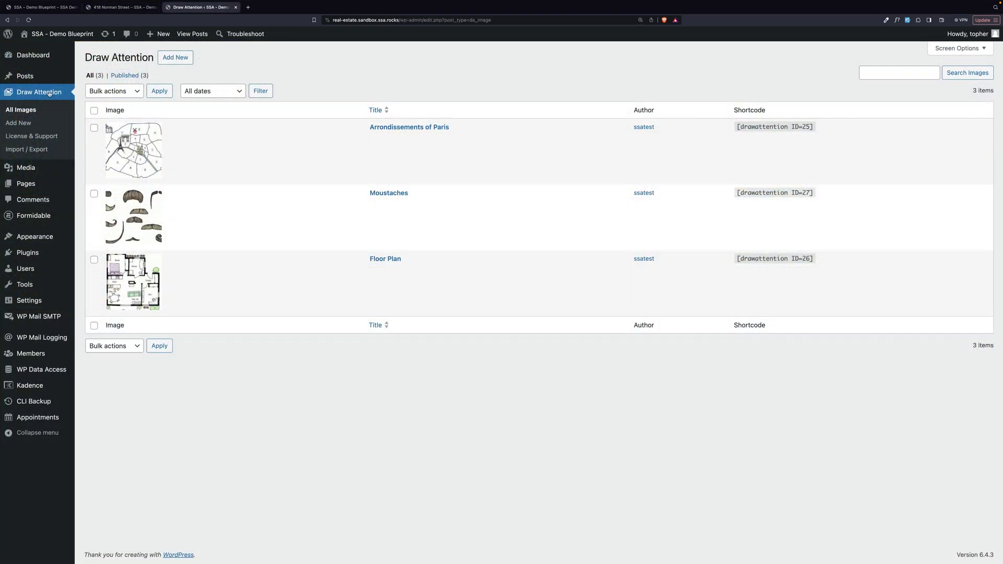
# - Start a new interactive image titled '418 Norman Layout' with General Settings and Highlight Styling collapsed
pyautogui.click(176, 60)
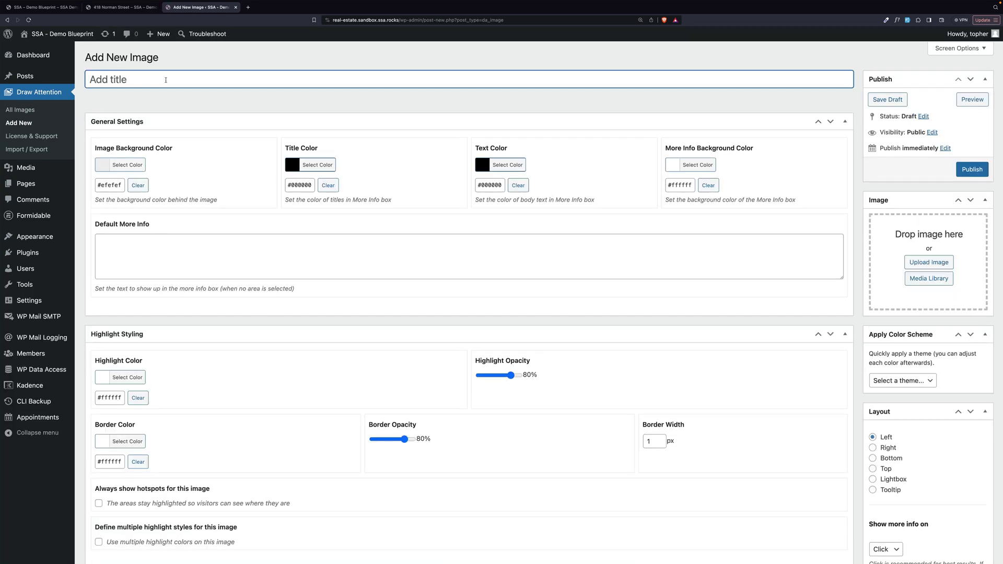
pyautogui.write('418 Norman Layout')
pyautogui.click(847, 121)
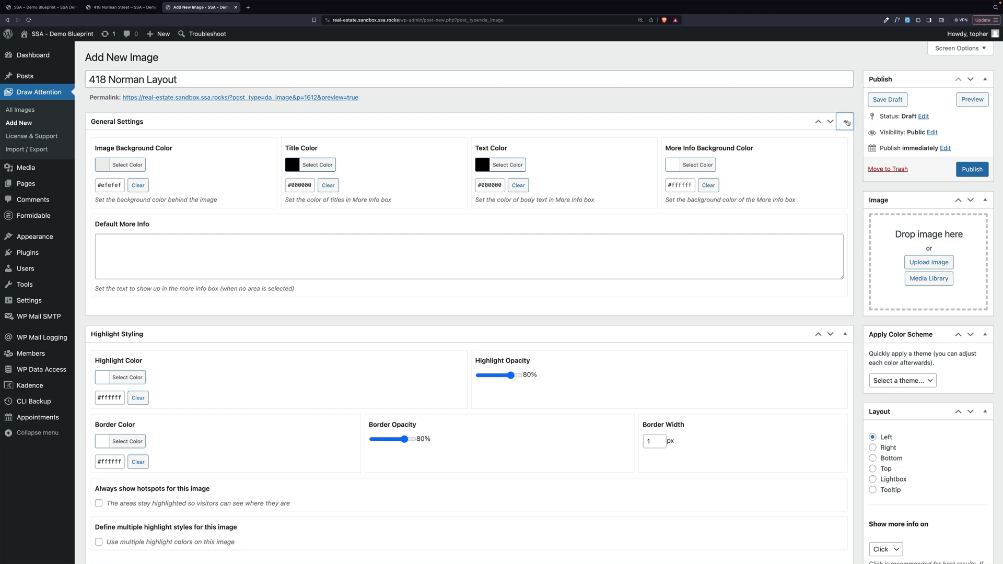
pyautogui.click(847, 149)
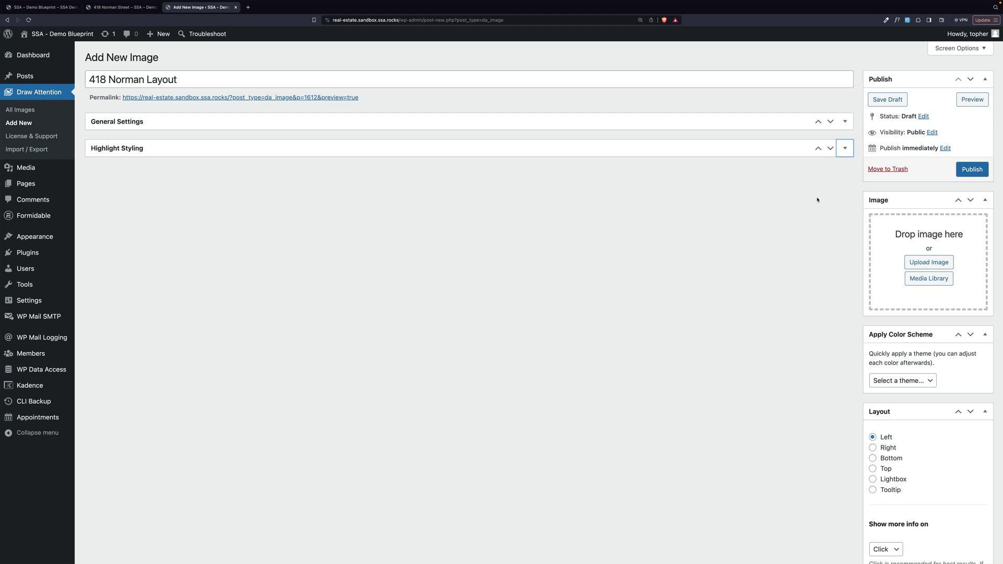
# - Attach the floor plan image from the Media Library and save as draft
pyautogui.click(929, 280)
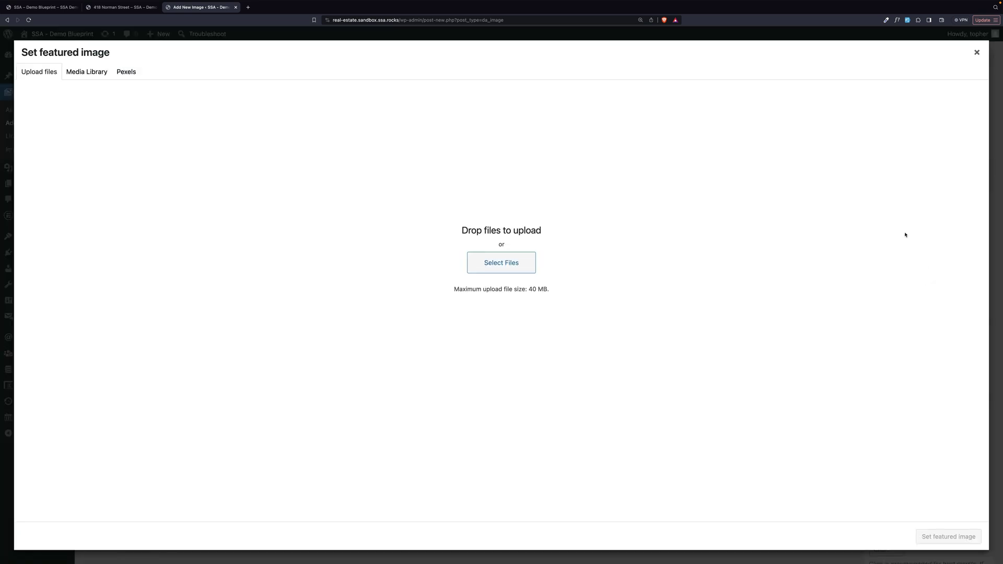
pyautogui.click(87, 72)
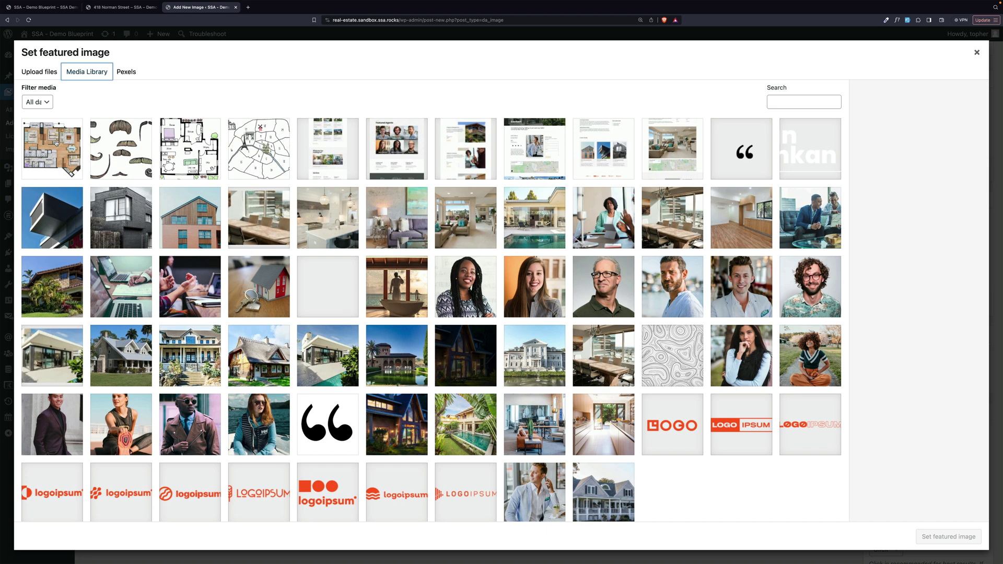
pyautogui.click(55, 142)
pyautogui.click(935, 535)
pyautogui.click(883, 100)
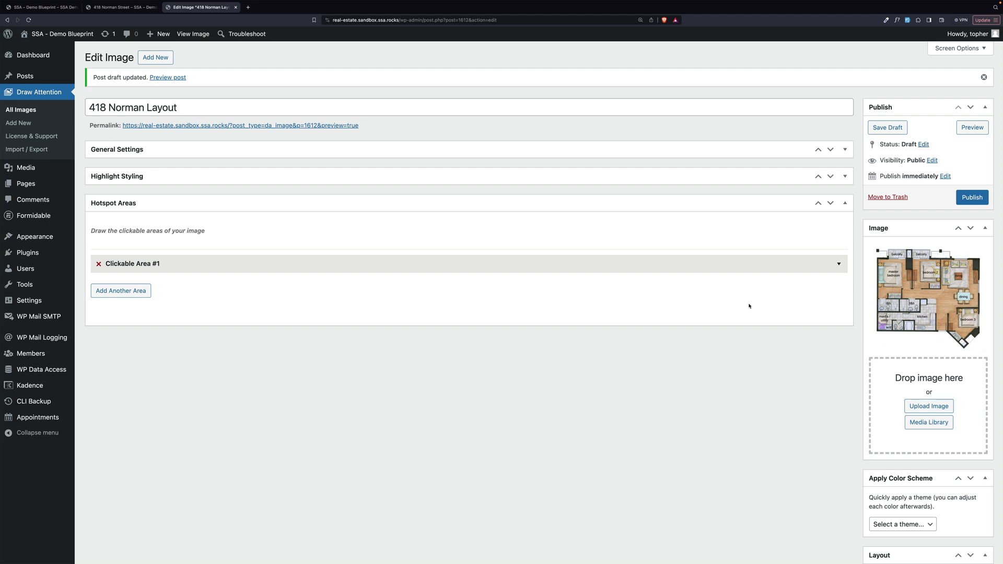
# - Expand Clickable Area #1, choose the polygon tool, and zoom the floor plan to the master bedroom
pyautogui.click(839, 264)
pyautogui.scroll(-2, 603, 324)
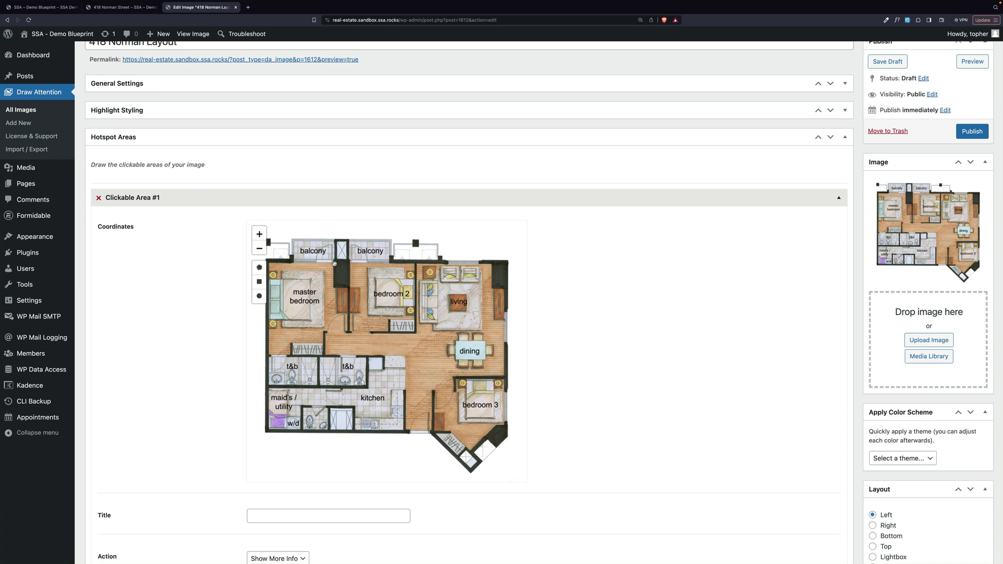
pyautogui.click(259, 268)
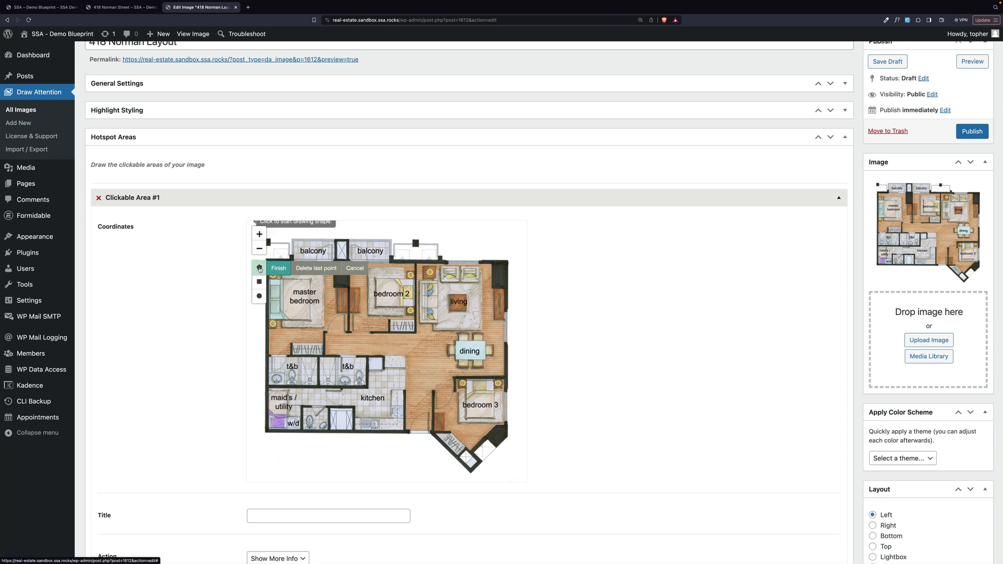
pyautogui.click(259, 234)
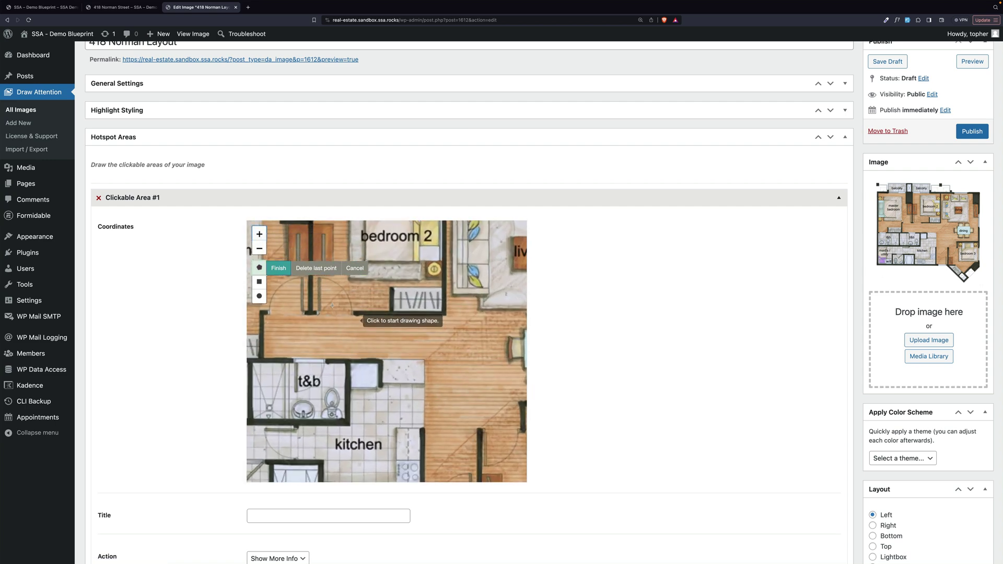
pyautogui.moveTo(291, 279); pyautogui.dragTo(413, 359)
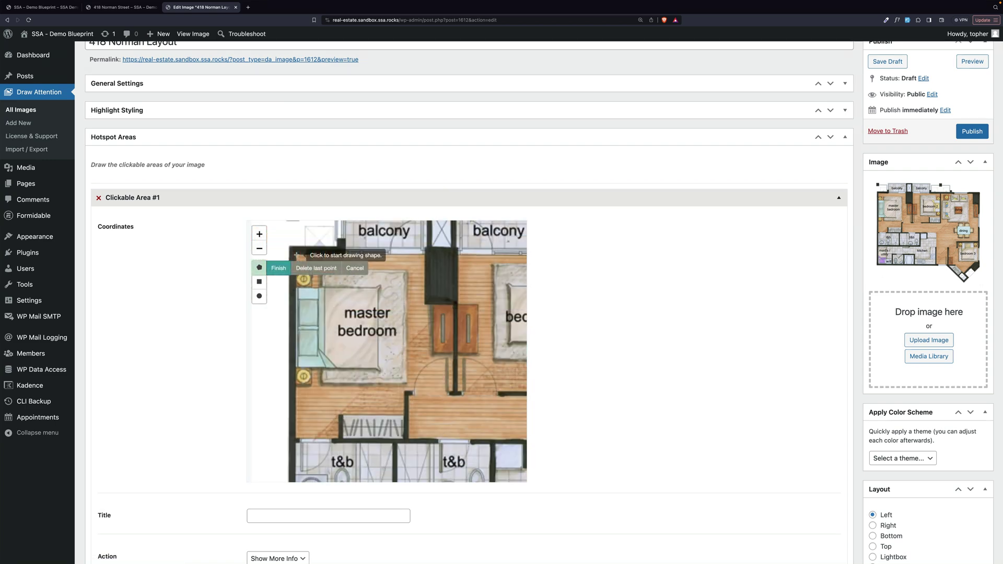
# - Trace the master bedroom's corners and close the polygon on the first point
pyautogui.click(298, 256)
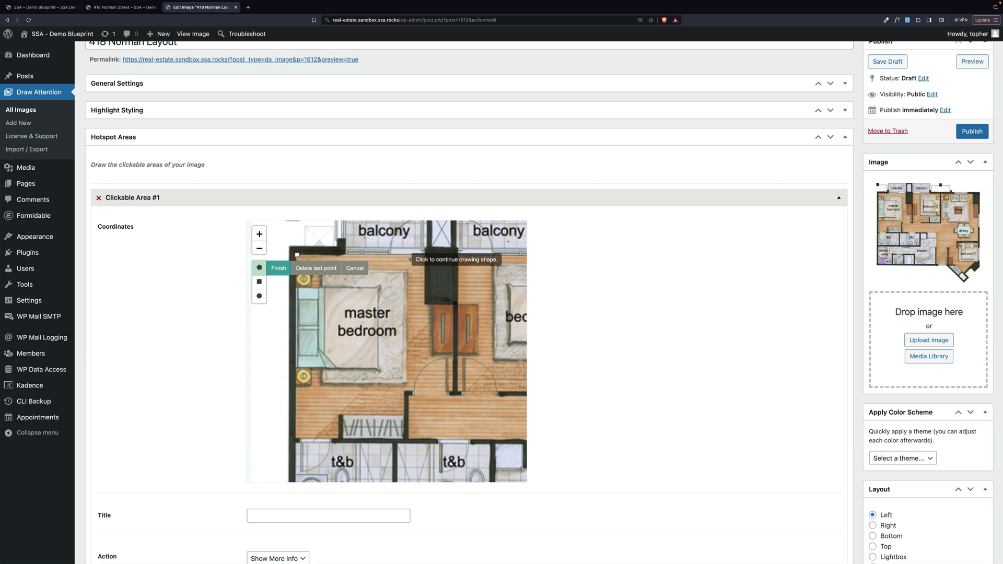
pyautogui.click(426, 255)
pyautogui.click(424, 305)
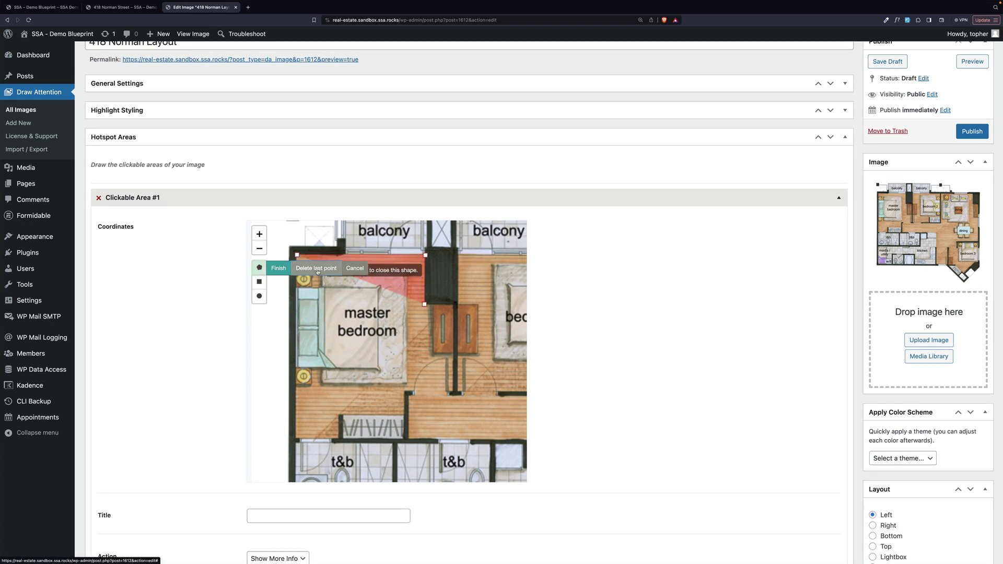
pyautogui.click(453, 306)
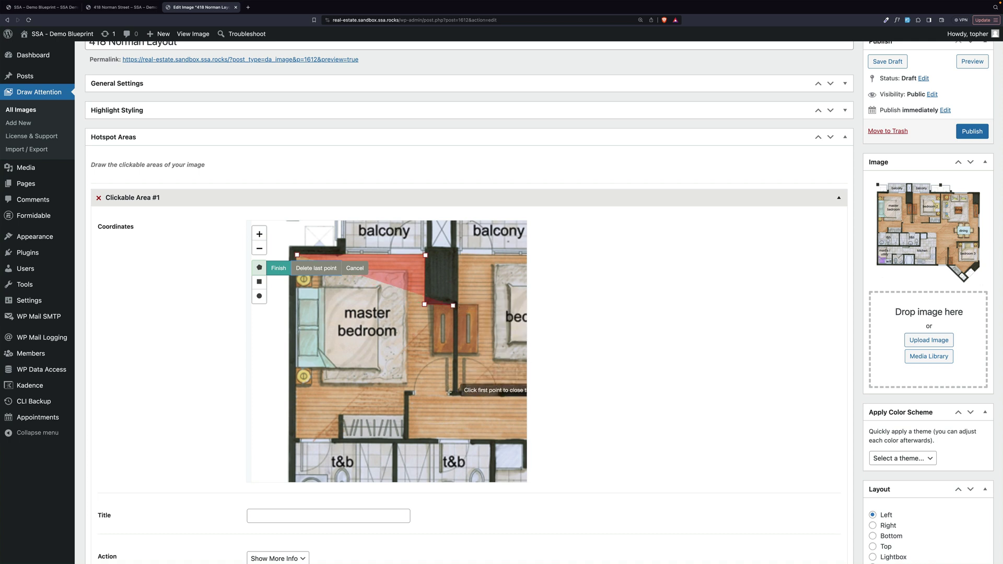
pyautogui.click(404, 390)
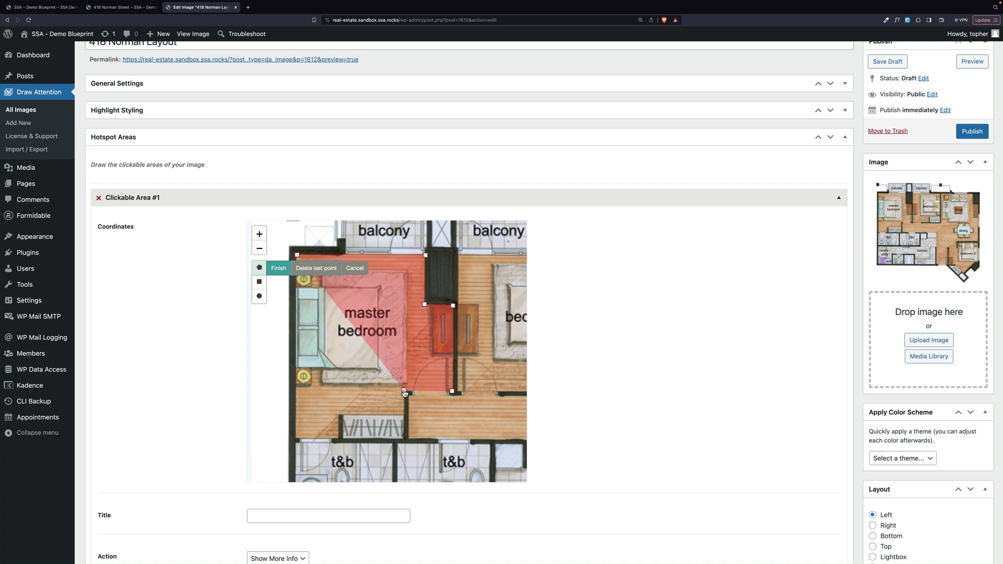
pyautogui.click(403, 437)
pyautogui.click(295, 437)
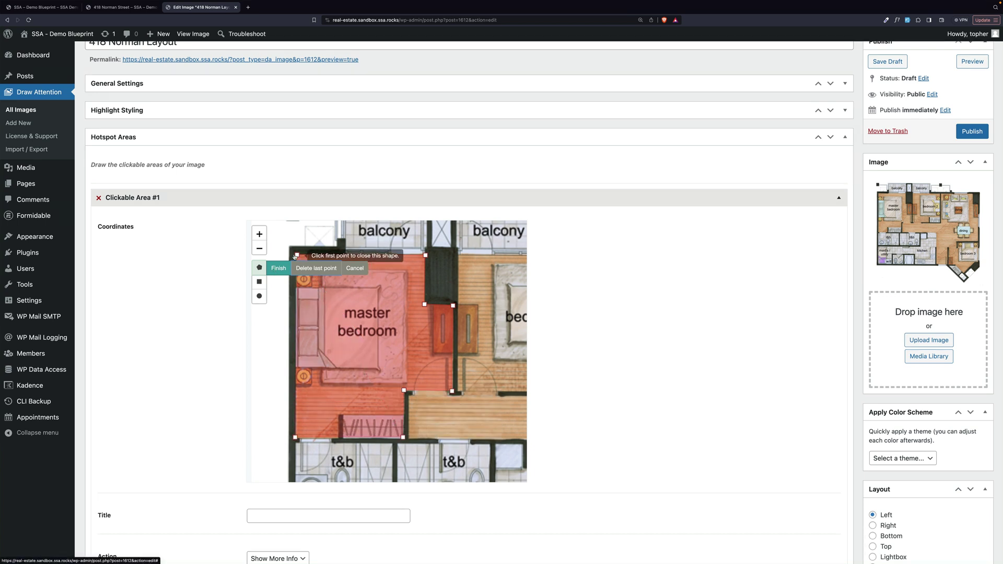
pyautogui.click(297, 255)
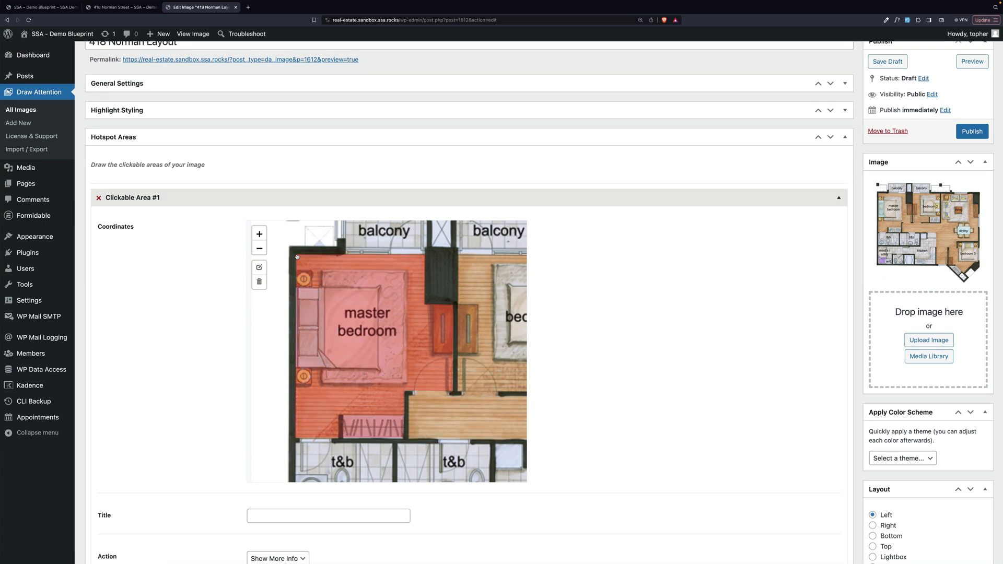
# - Title the area 'Master Bedroom' and describe it as furnished with a California King bed and bedside tables
pyautogui.scroll(-3, 391, 289)
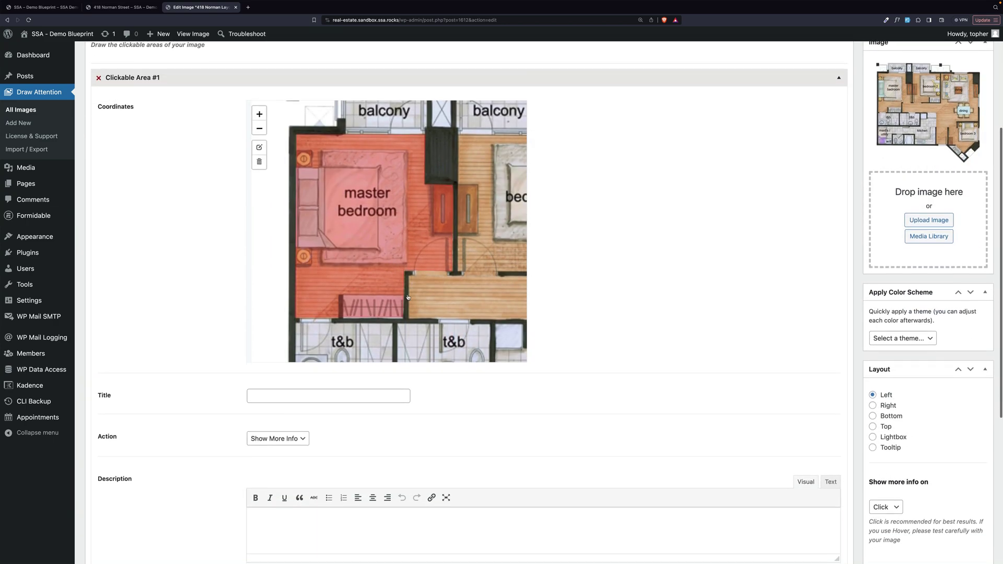
pyautogui.click(325, 394)
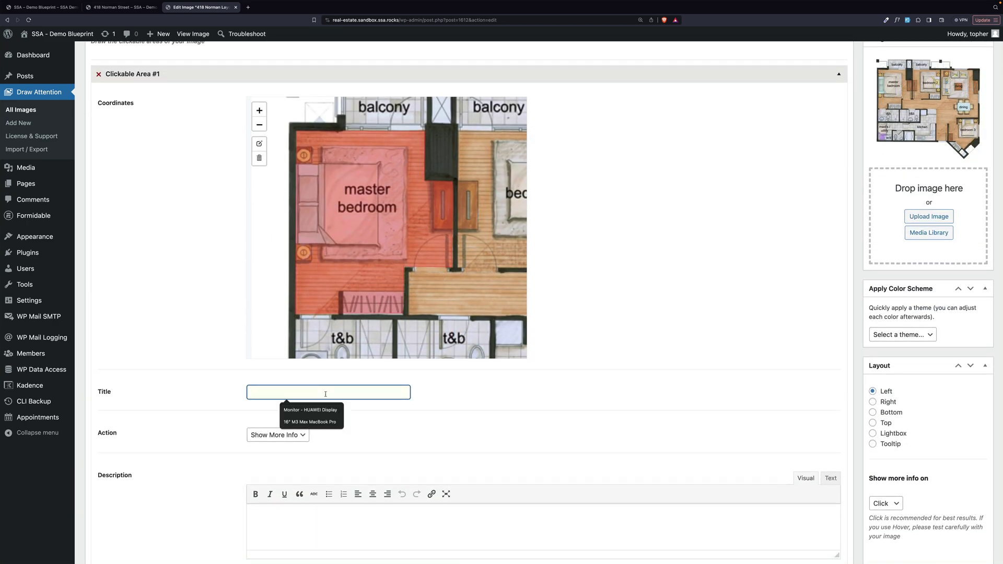
pyautogui.write('Master Bedroom')
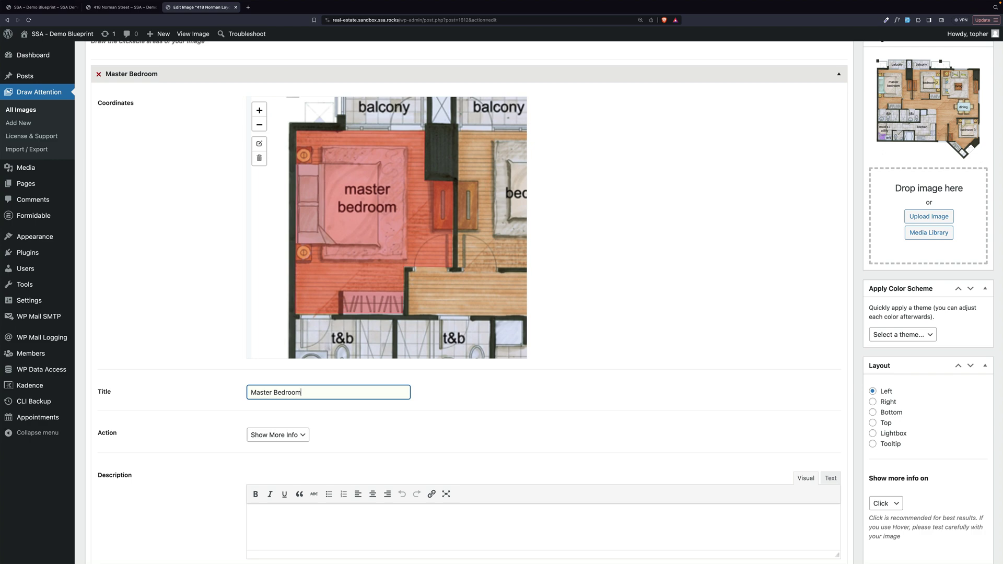
pyautogui.scroll(-2, 507, 448)
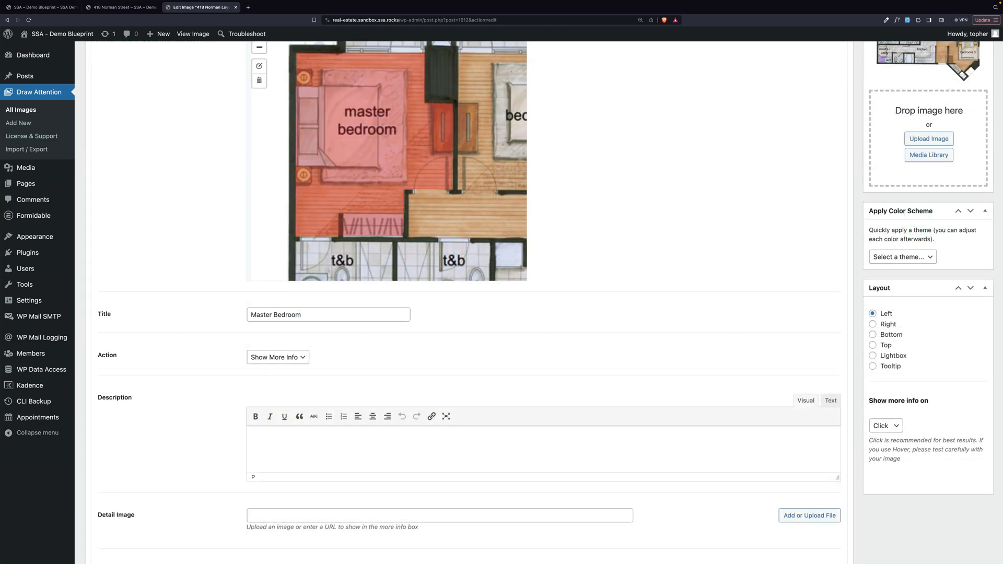
pyautogui.click(507, 448)
pyautogui.write('This master bedroom comes furnished with a California King sized bed, bedside tables on each side, a teak dresser, spacious closet, access to the balcony, and its own onsuite bacthroom.')
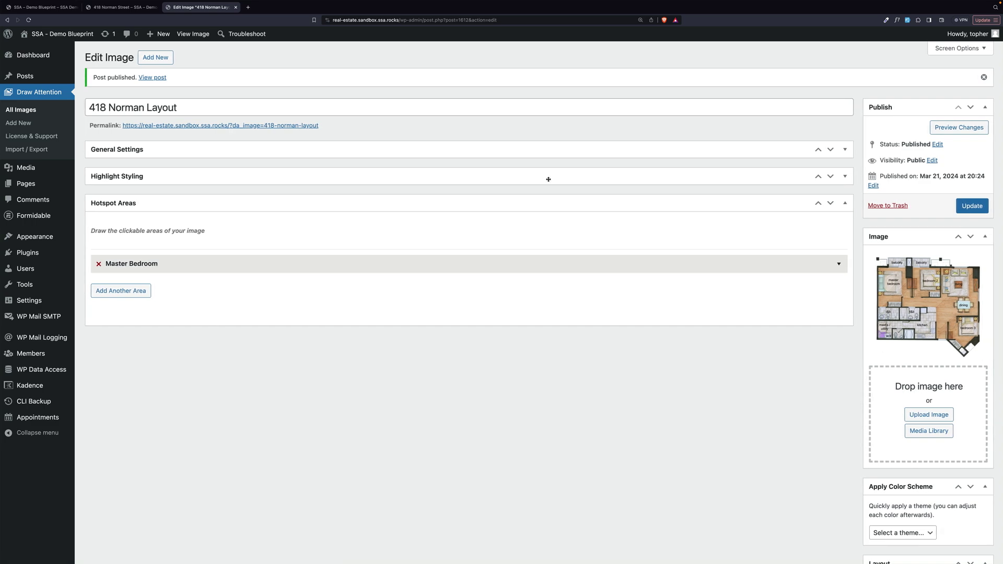
# - Insert a single-column Row Layout block with Inherit Max Width on the 418 Norman Street page and update it
pyautogui.click(122, 7)
pyautogui.click(435, 256)
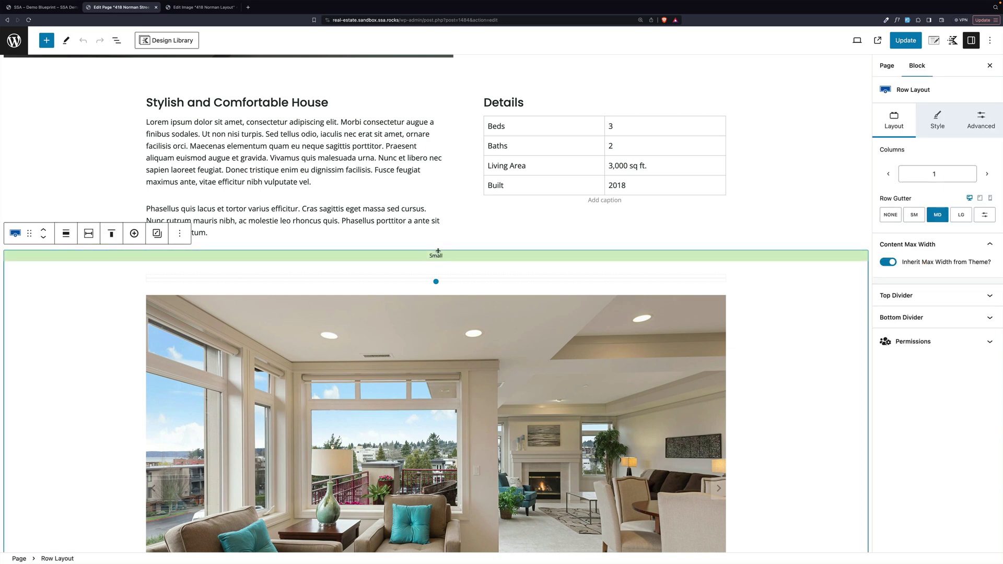
pyautogui.hotkey('ctrl', 'alt', 't')
pyautogui.write('/row')
pyautogui.click(61, 136)
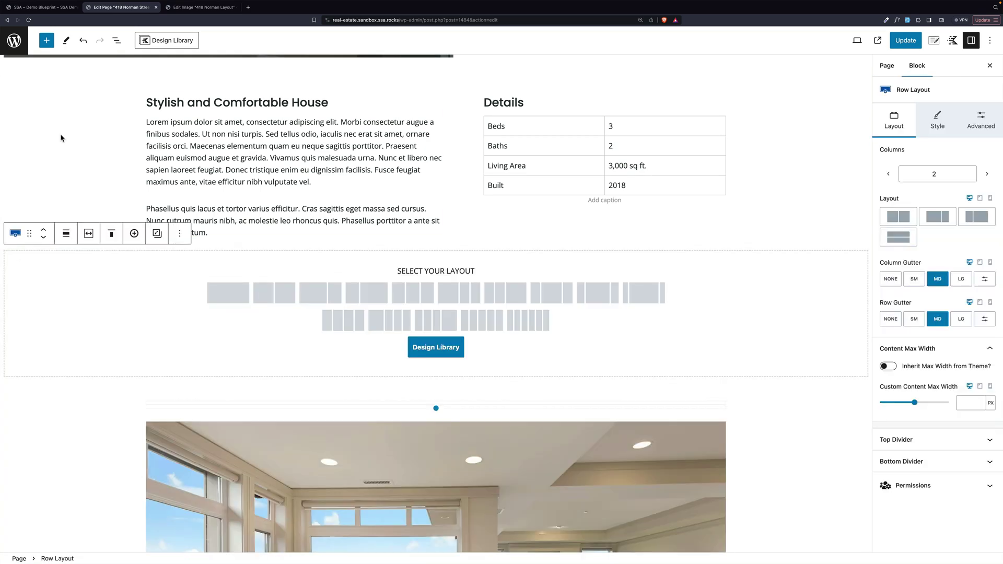
pyautogui.click(241, 294)
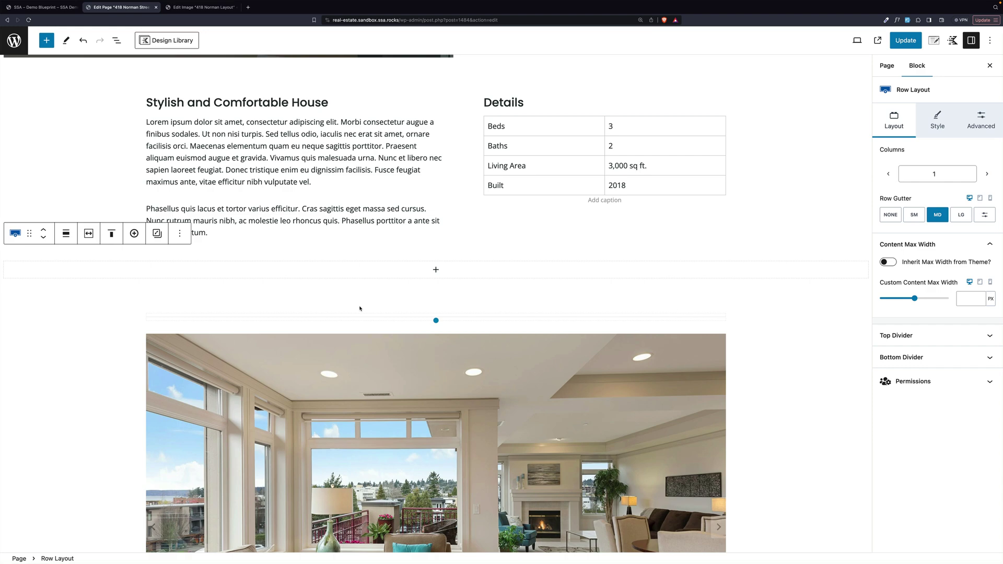
pyautogui.click(887, 264)
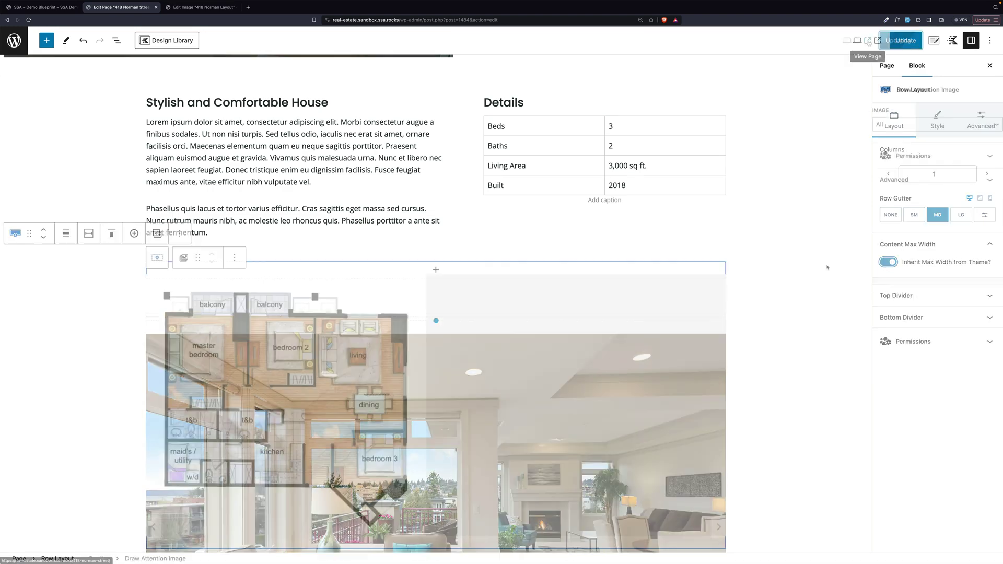
pyautogui.click(906, 41)
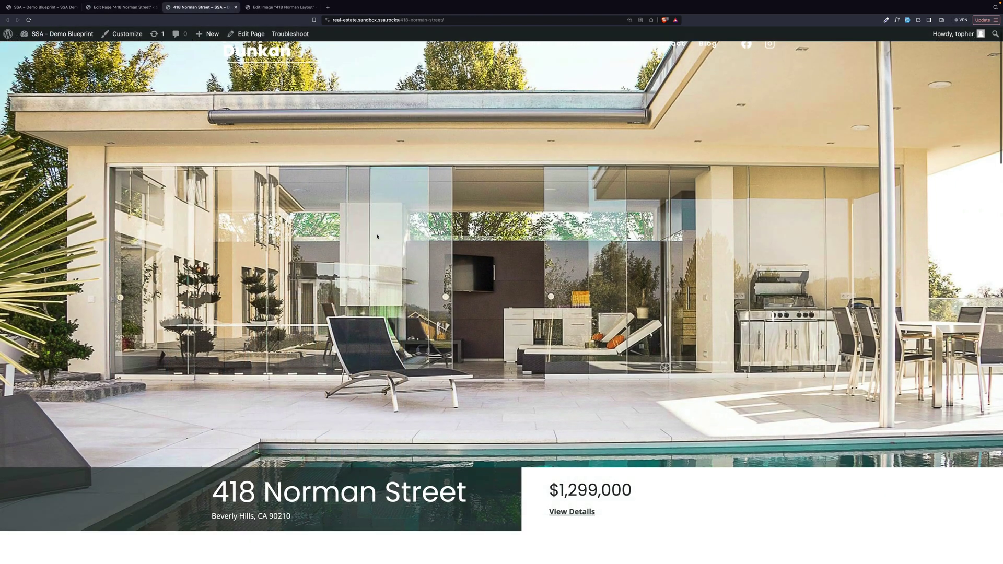
# - Check on the live floor plan that the master bedroom reveals its title and description, then return to the editor
pyautogui.scroll(-3, 378, 236)
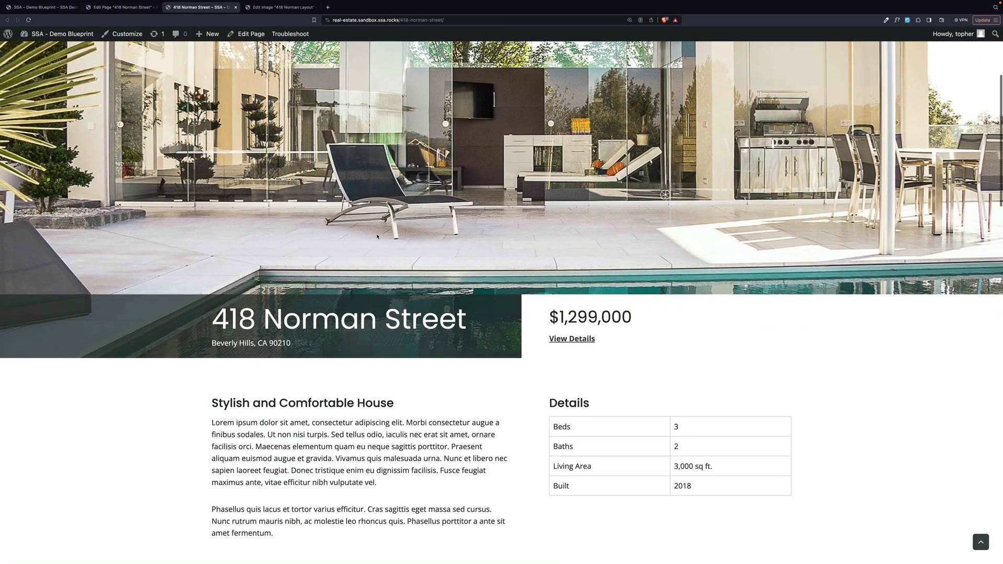
pyautogui.scroll(-6, 378, 236)
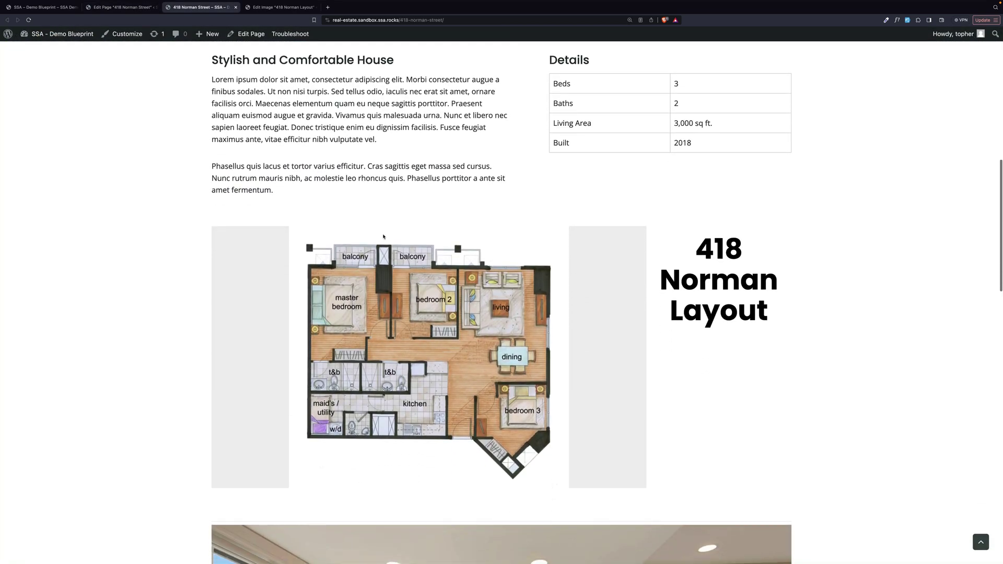
pyautogui.moveTo(695, 246); pyautogui.dragTo(760, 309)
pyautogui.click(761, 309)
pyautogui.moveTo(333, 300)
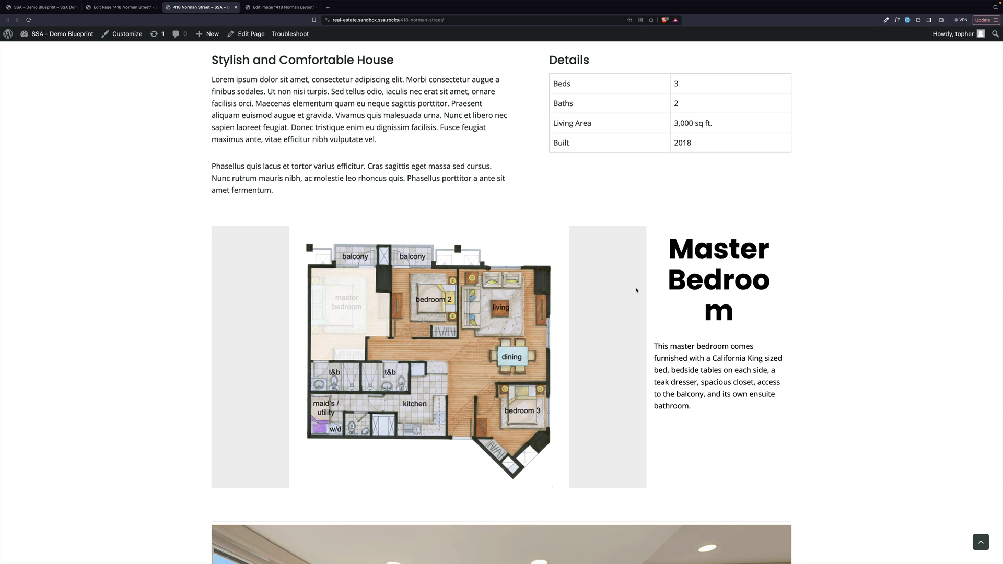
pyautogui.click(122, 6)
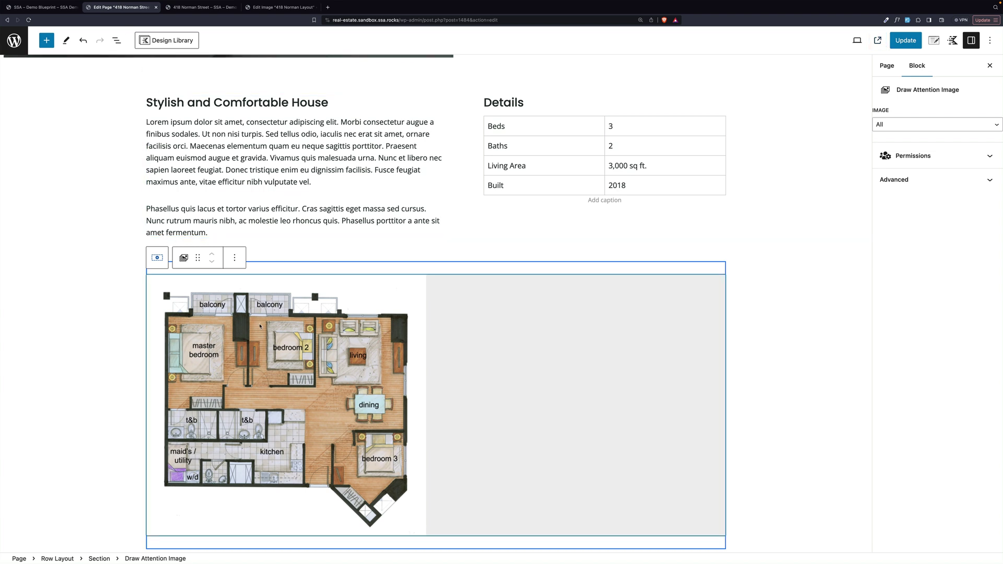
# - Add a rectangular Second Bedroom hotspot over bedroom 2 and update the 418 Norman Layout
pyautogui.click(280, 9)
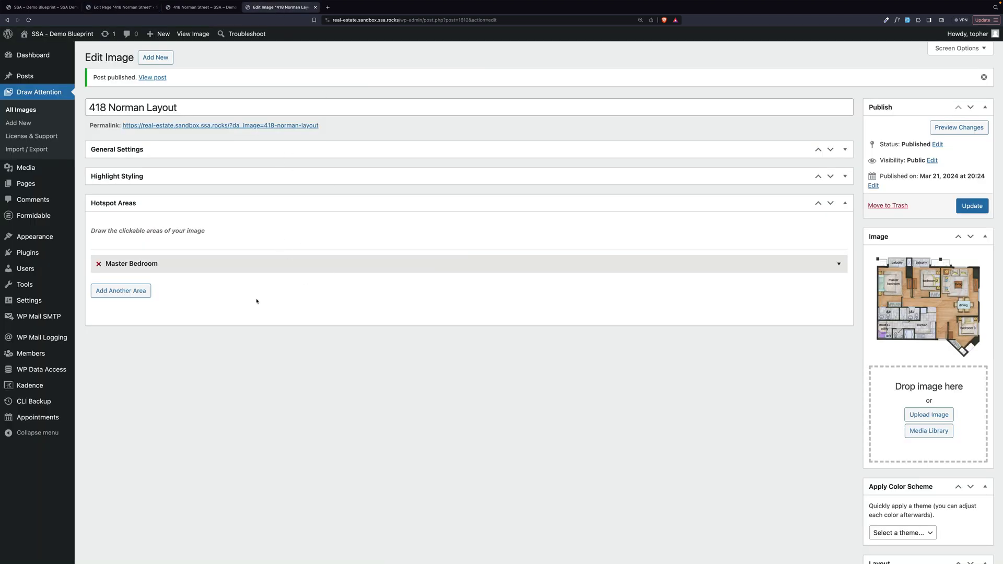
pyautogui.click(120, 291)
pyautogui.click(259, 371)
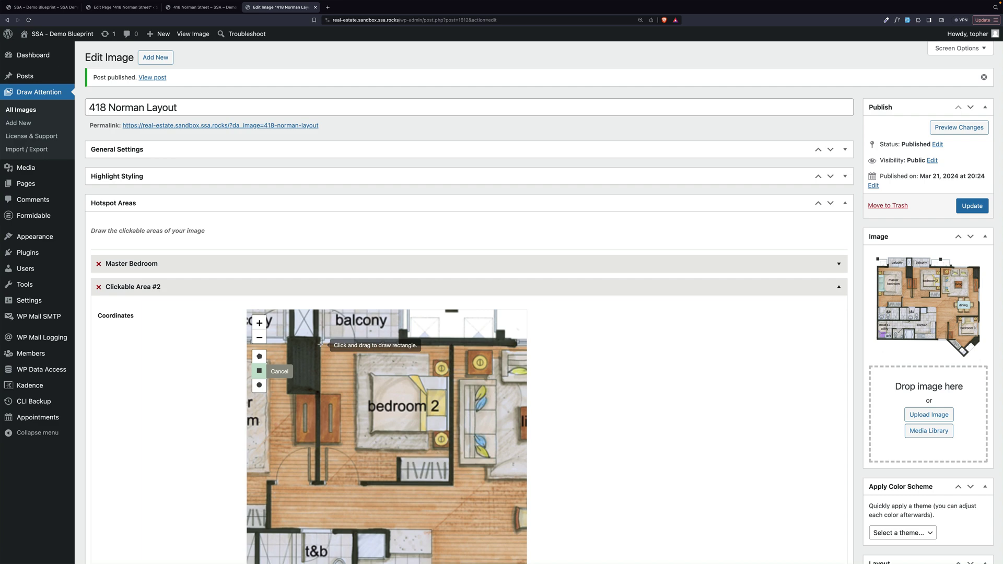
pyautogui.moveTo(321, 345)
pyautogui.mouseDown()
pyautogui.moveTo(382, 441)
pyautogui.moveTo(433, 473)
pyautogui.moveTo(434, 486)
pyautogui.moveTo(450, 486)
pyautogui.mouseUp()
pyautogui.scroll(-3, 524, 451)
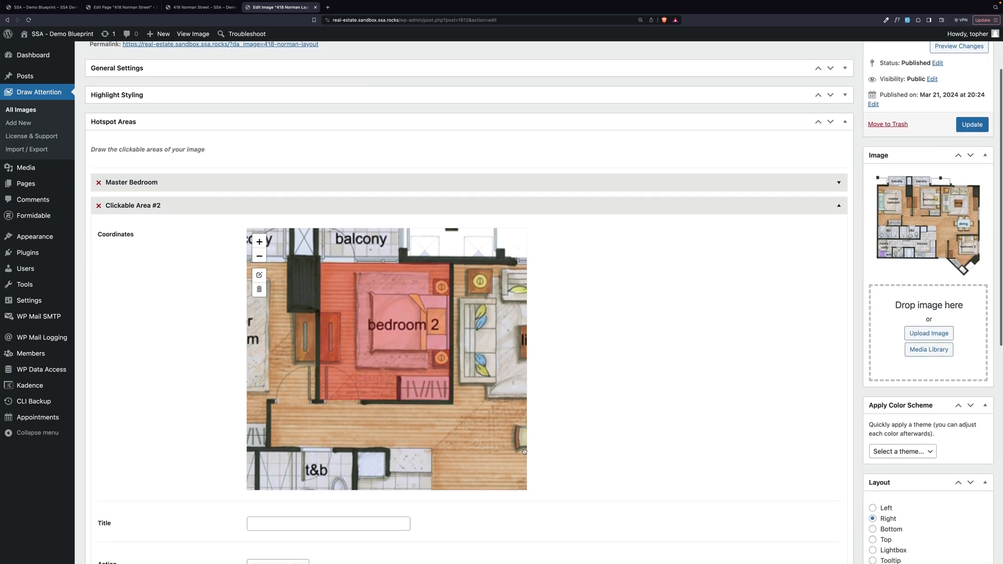
pyautogui.scroll(-10, 524, 452)
pyautogui.scroll(4, 524, 452)
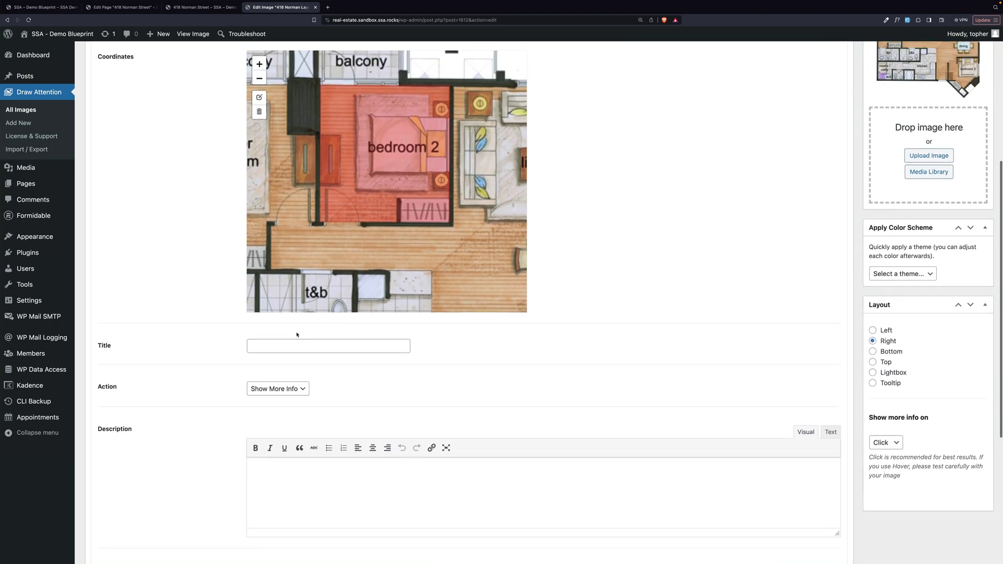
pyautogui.scroll(10, 296, 335)
pyautogui.click(972, 206)
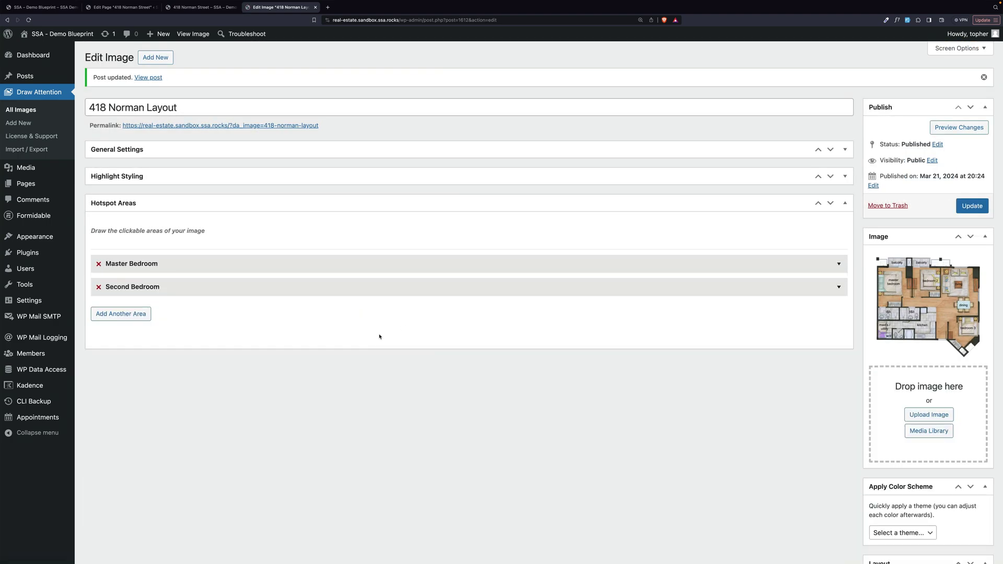
# - Add a third clickable area for the kitchen, then view the live floor-plan page
pyautogui.click(120, 314)
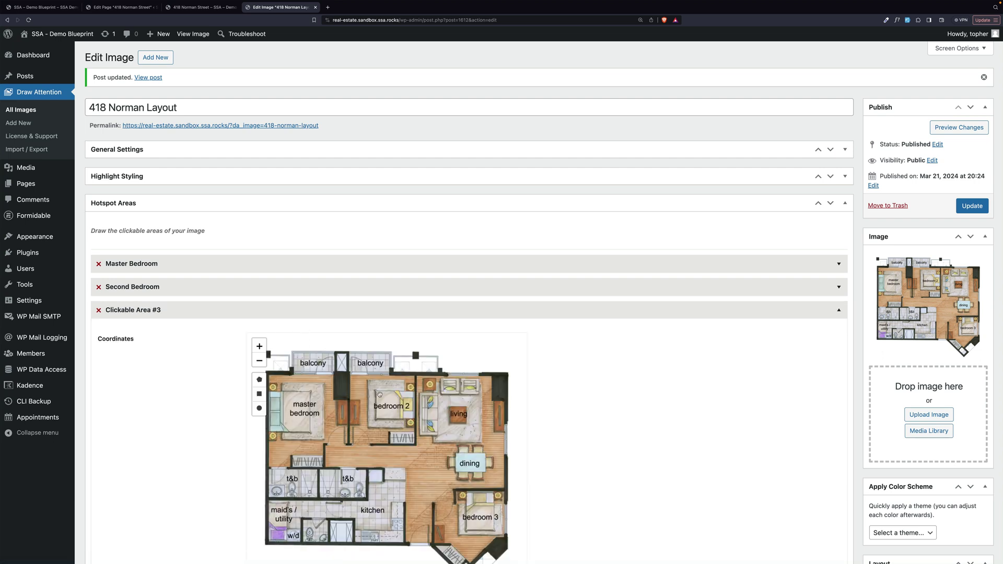
pyautogui.scroll(-3, 459, 429)
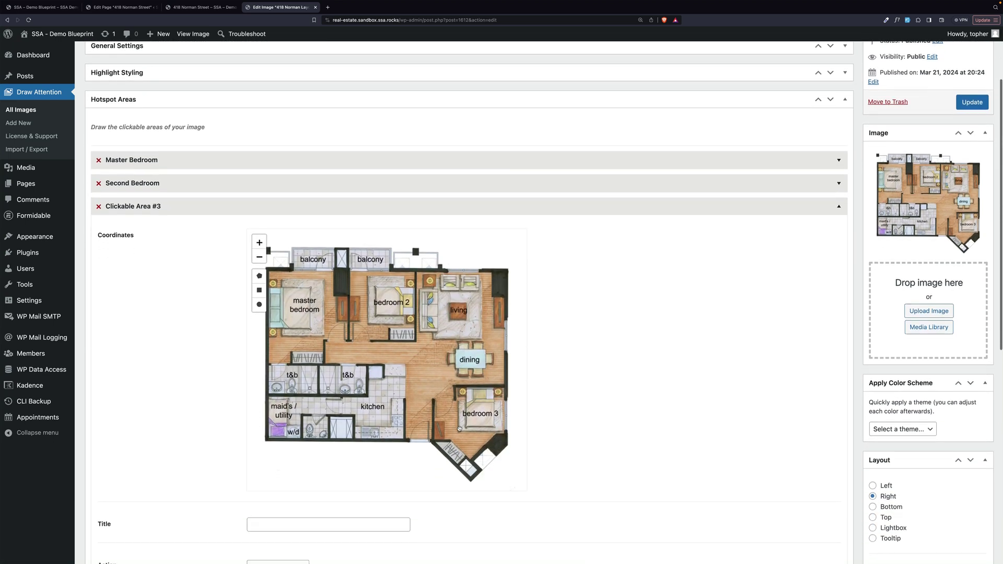
pyautogui.scroll(-1, 459, 429)
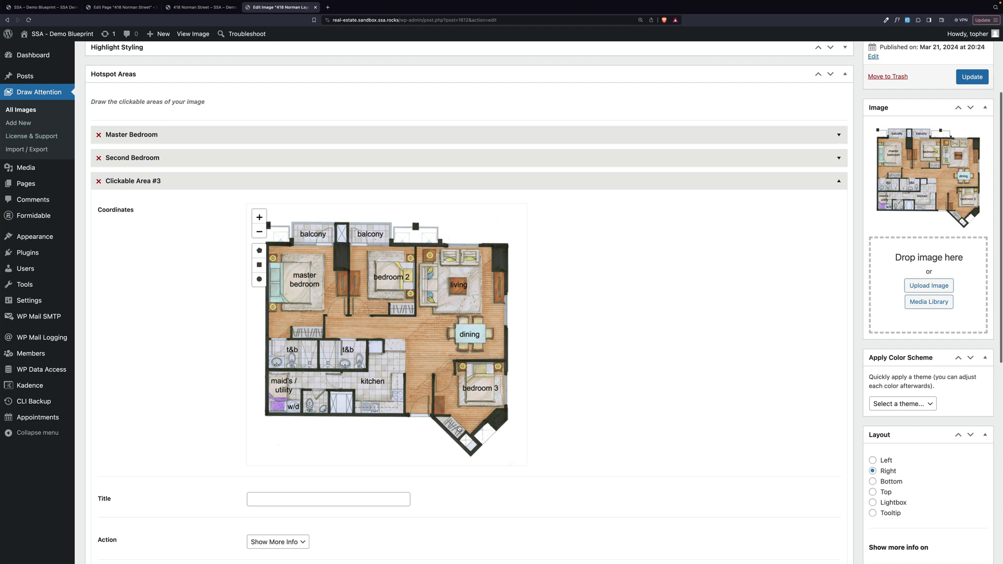
pyautogui.scroll(2, 459, 429)
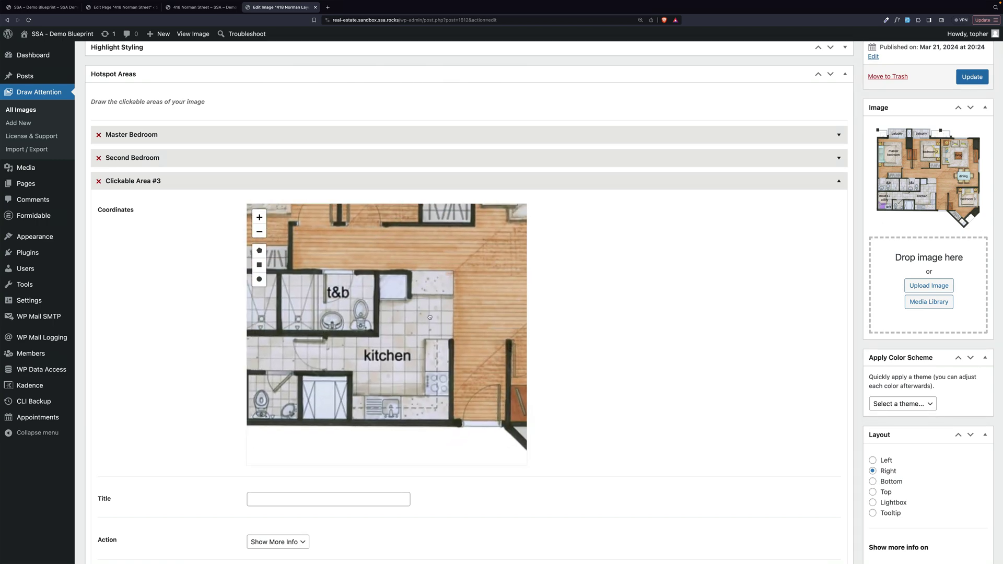
pyautogui.hotkey('ctrl', 'shift', 'Tab')
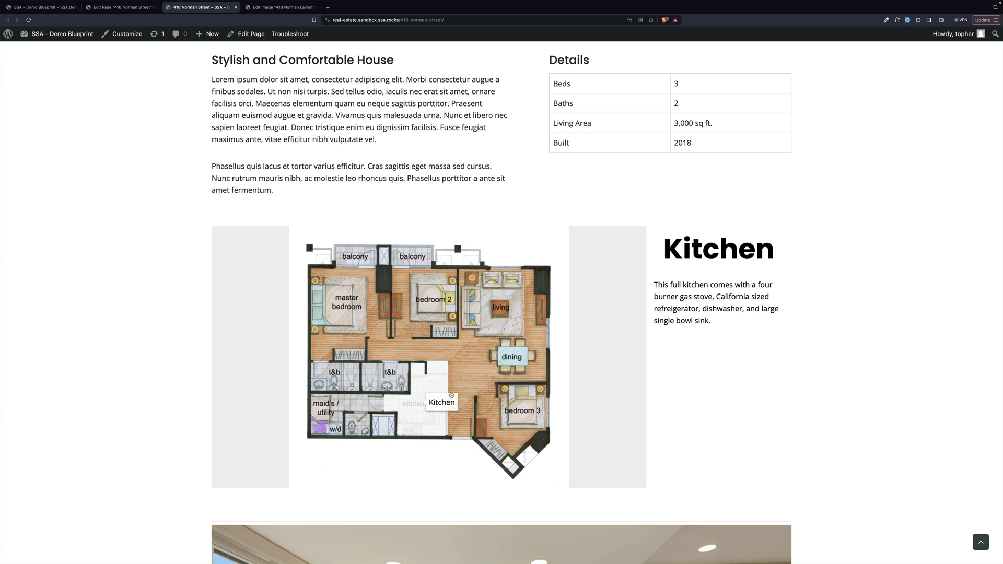
# - Test the Master Bedroom and Kitchen hotspots on the live floor plan
pyautogui.click(342, 303)
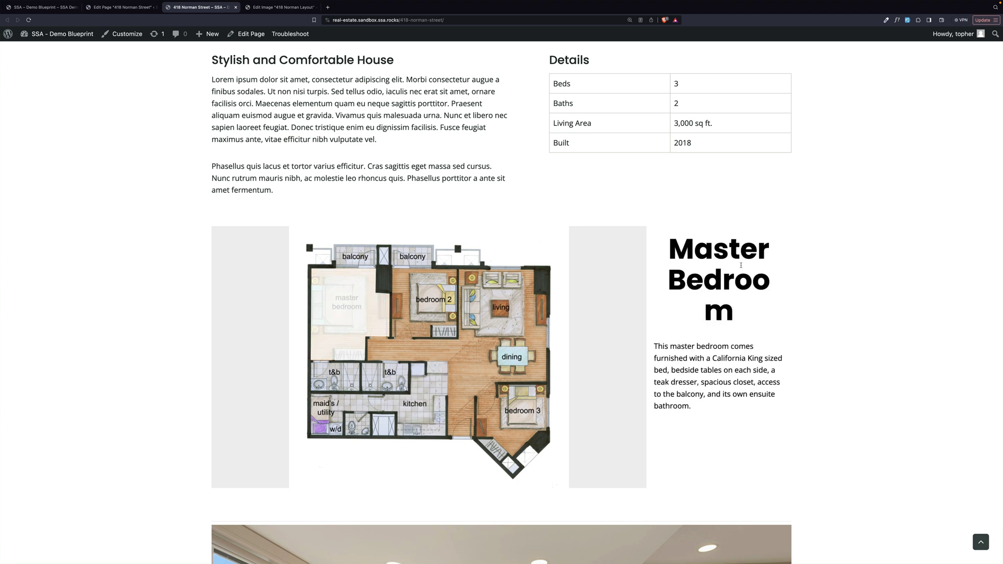
pyautogui.moveTo(476, 324)
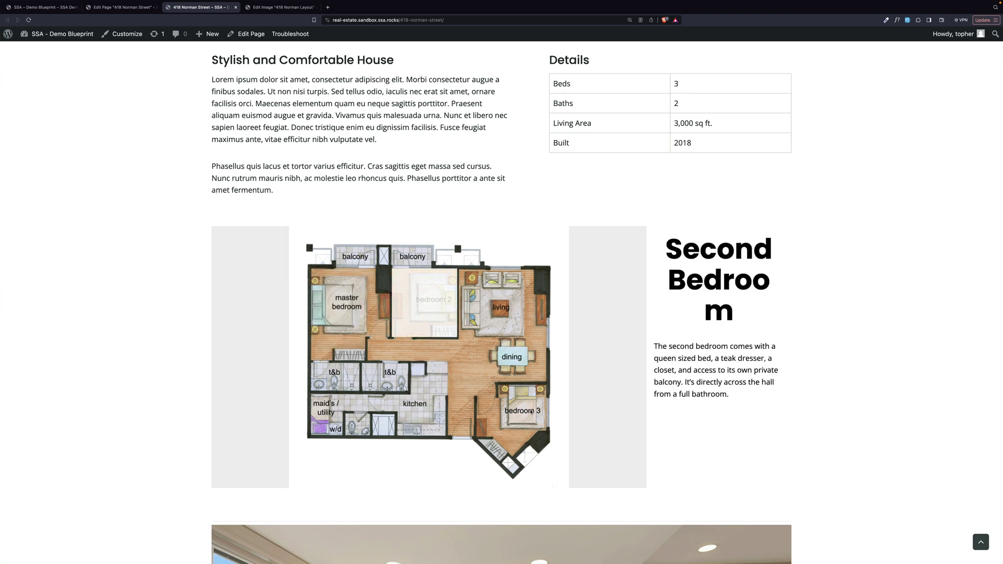
pyautogui.click(422, 395)
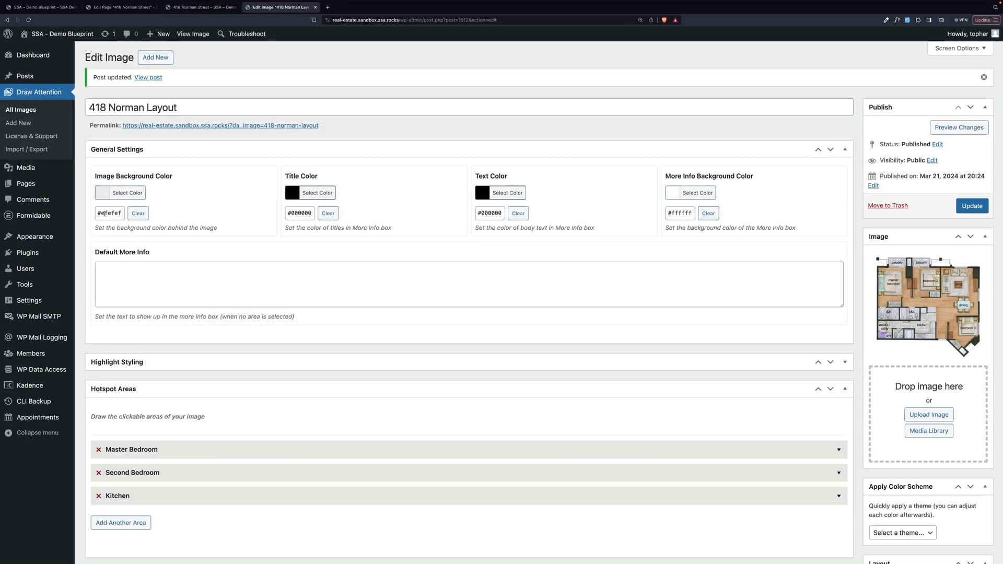
# - Change the image background colour from #efefef to white (#ffffff)
pyautogui.click(198, 9)
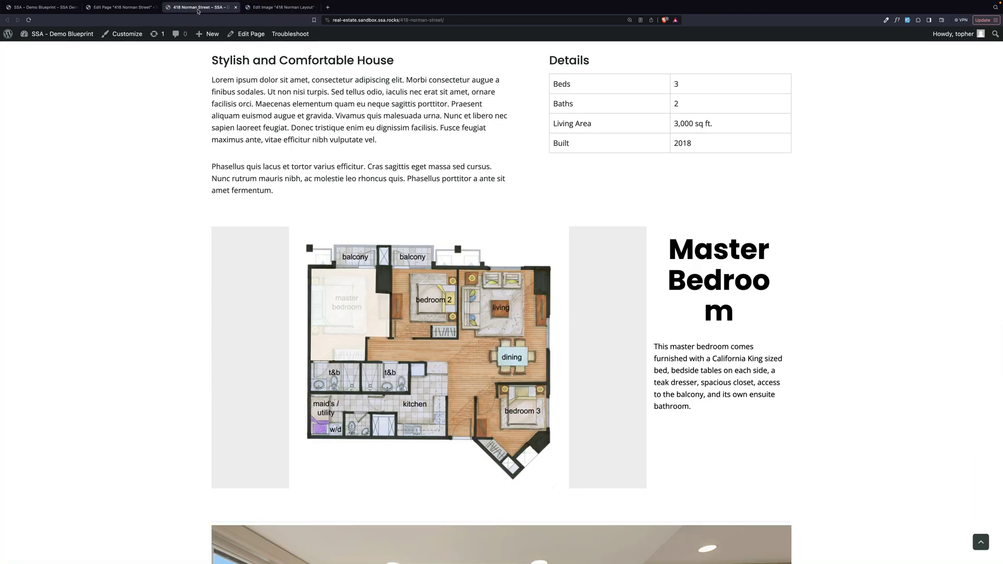
pyautogui.click(264, 8)
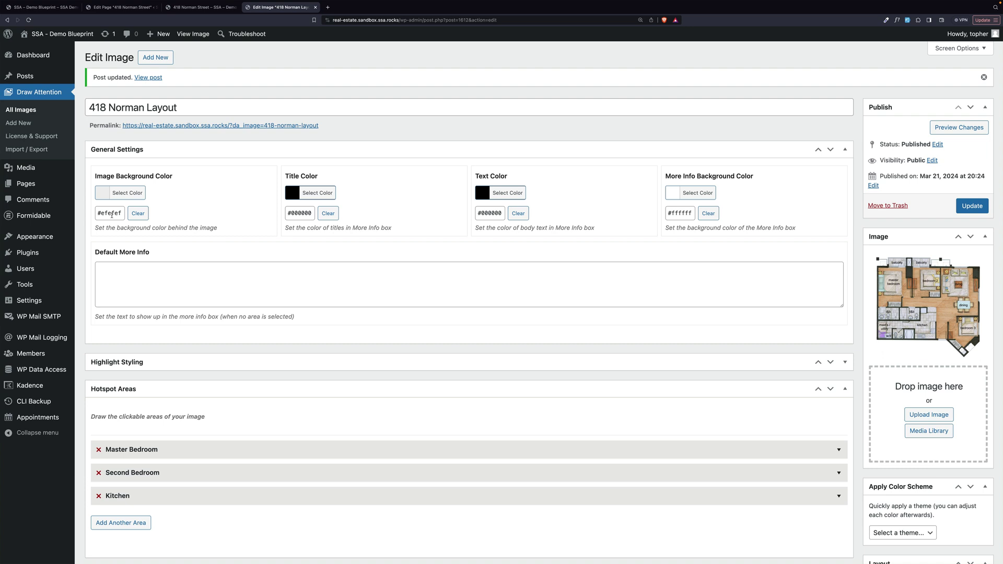
pyautogui.click(124, 195)
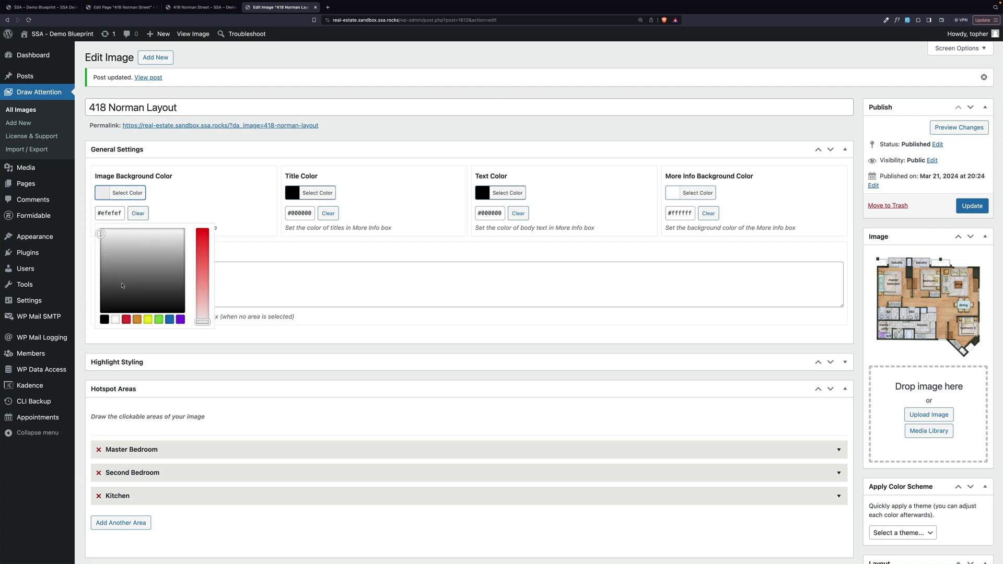
pyautogui.click(115, 319)
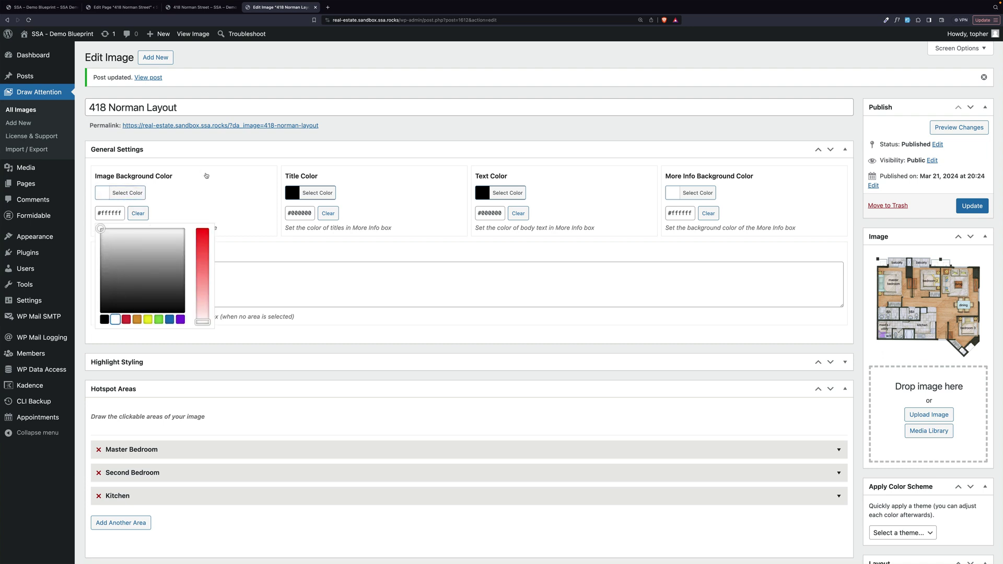
pyautogui.hotkey('shift', 'Tab')
pyautogui.click(273, 294)
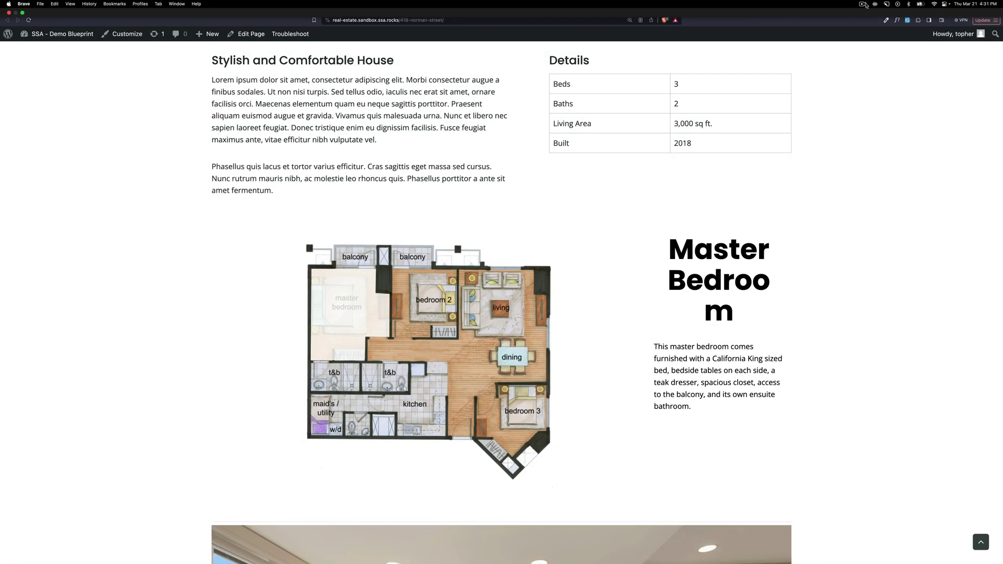
# - Leave the live property page and return to the Edit Image '418 Norman Layout' editor
pyautogui.click(864, 4)
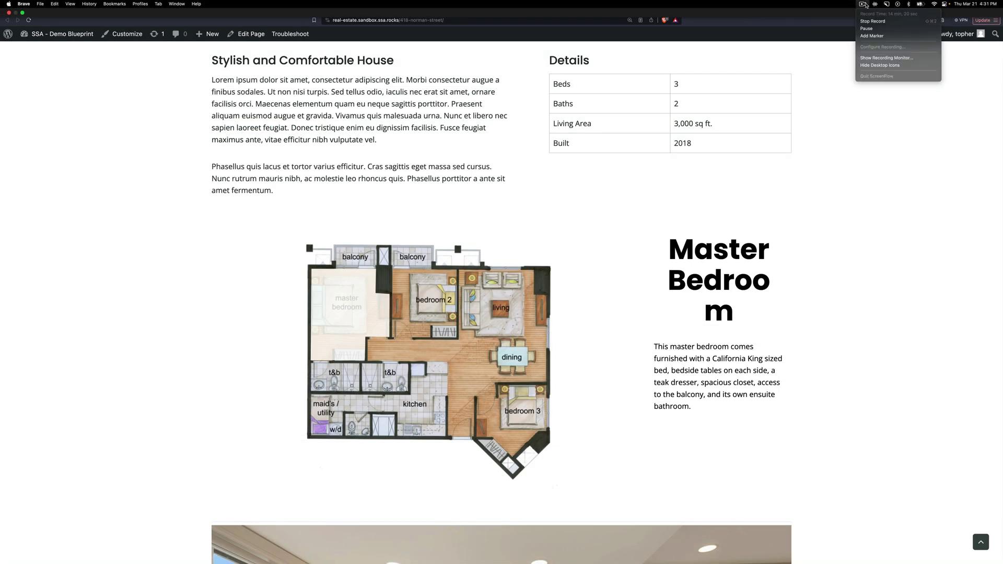
pyautogui.click(867, 29)
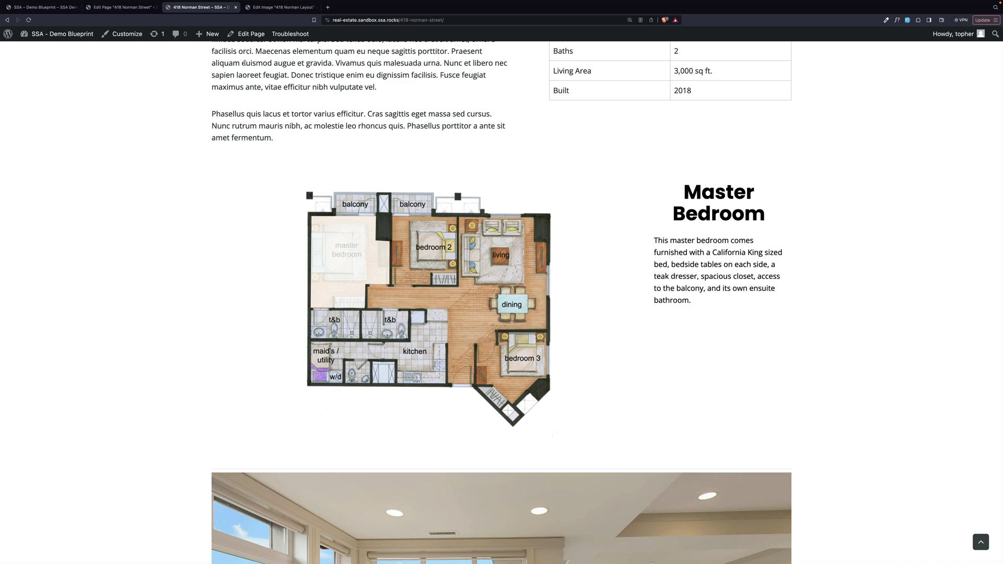
# - Switch 418 Norman Layout to the Lightbox layout and update it
pyautogui.click(276, 8)
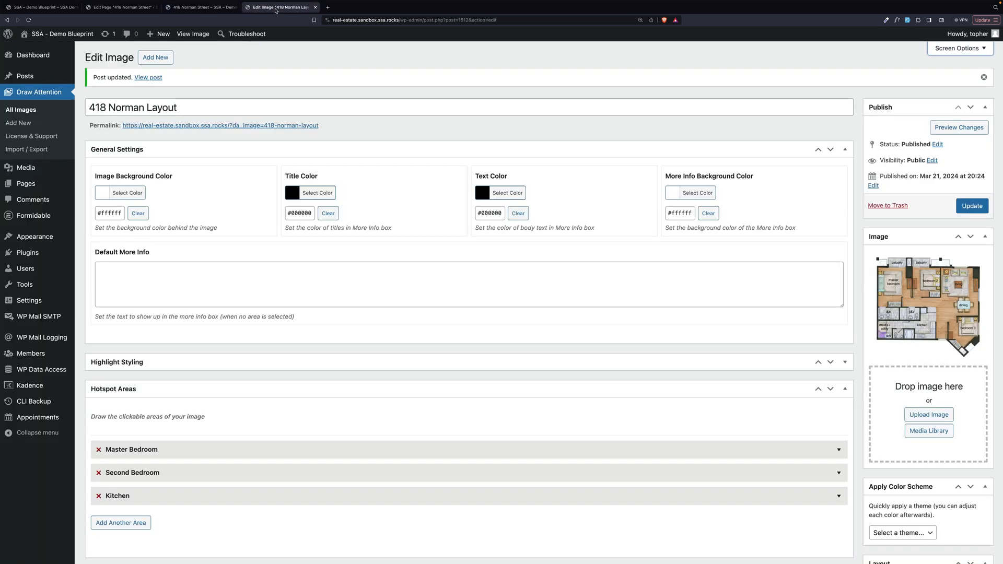
pyautogui.scroll(-10, 869, 253)
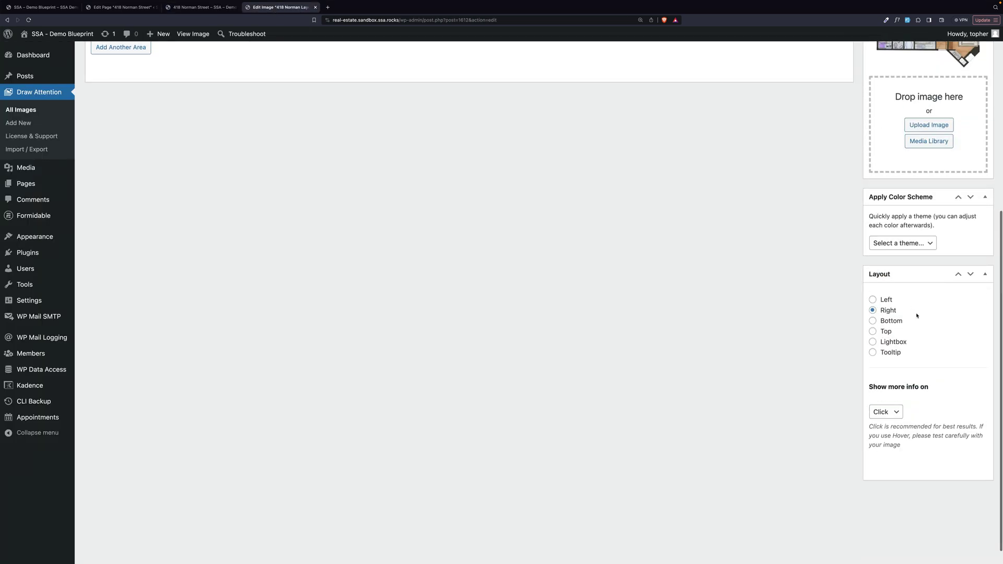
pyautogui.click(897, 343)
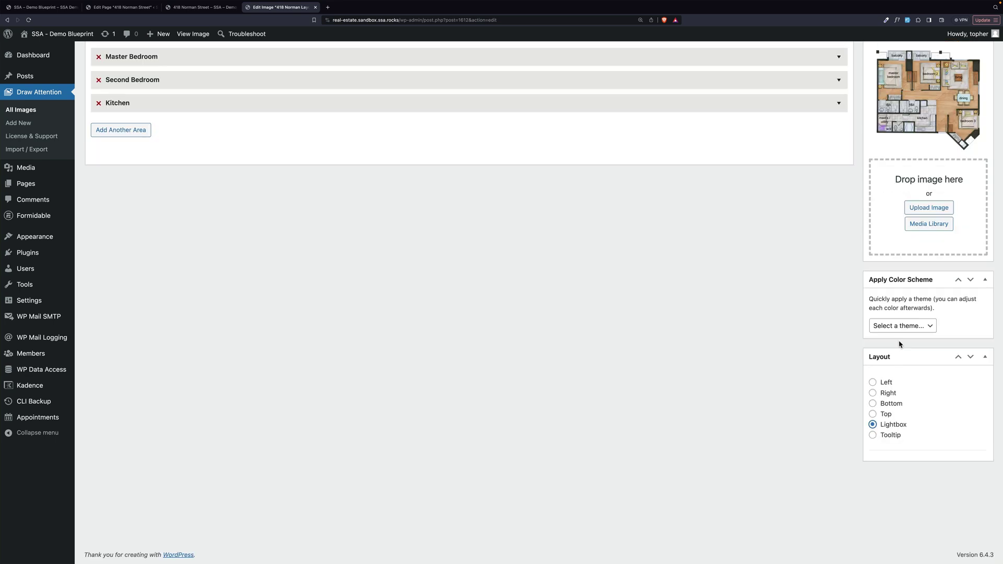
pyautogui.scroll(5, 900, 344)
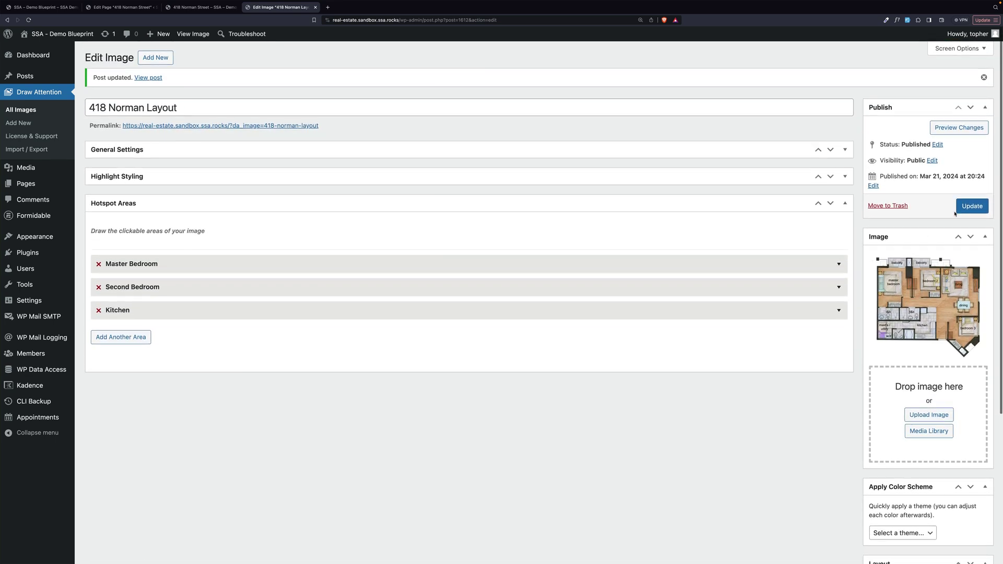
pyautogui.click(960, 210)
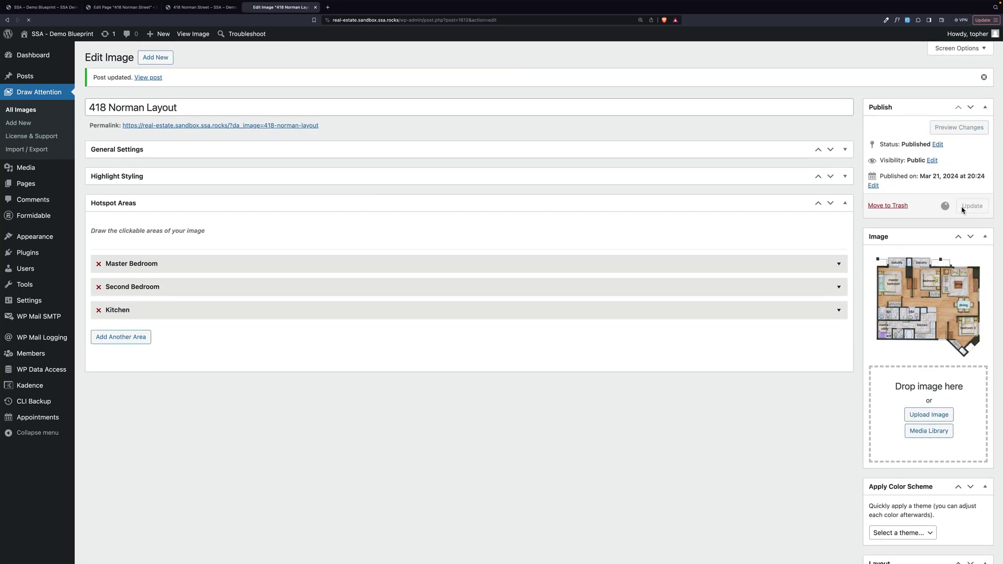
pyautogui.click(202, 8)
pyautogui.click(29, 19)
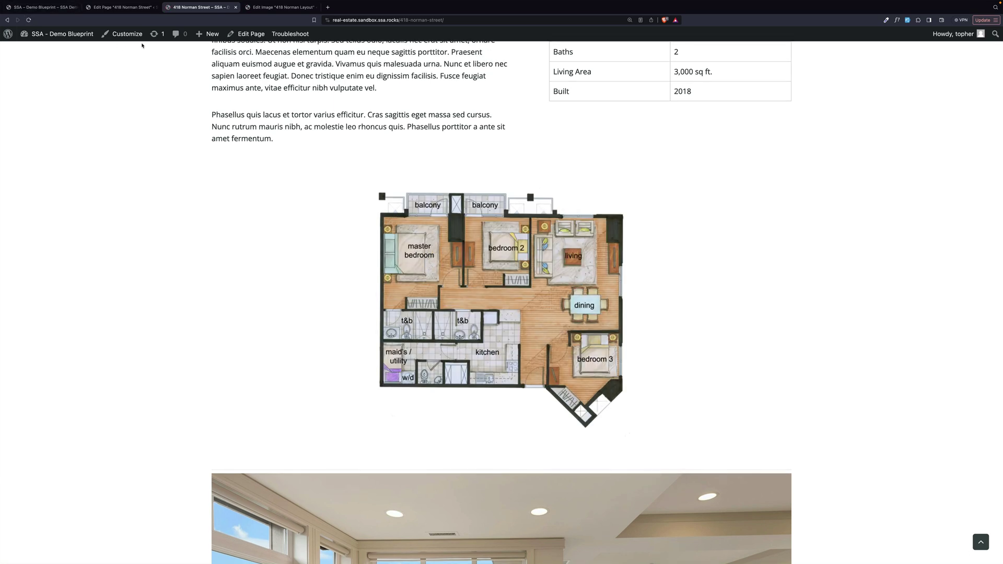
pyautogui.click(415, 253)
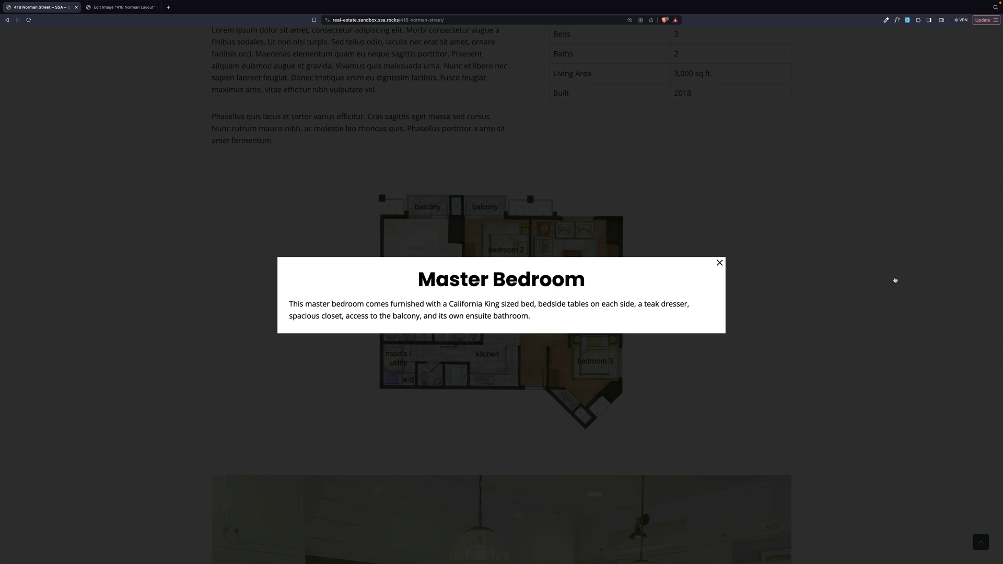
# - Attach the white kitchen photo from the Media Library as the Kitchen hotspot's Detail Image
pyautogui.click(123, 8)
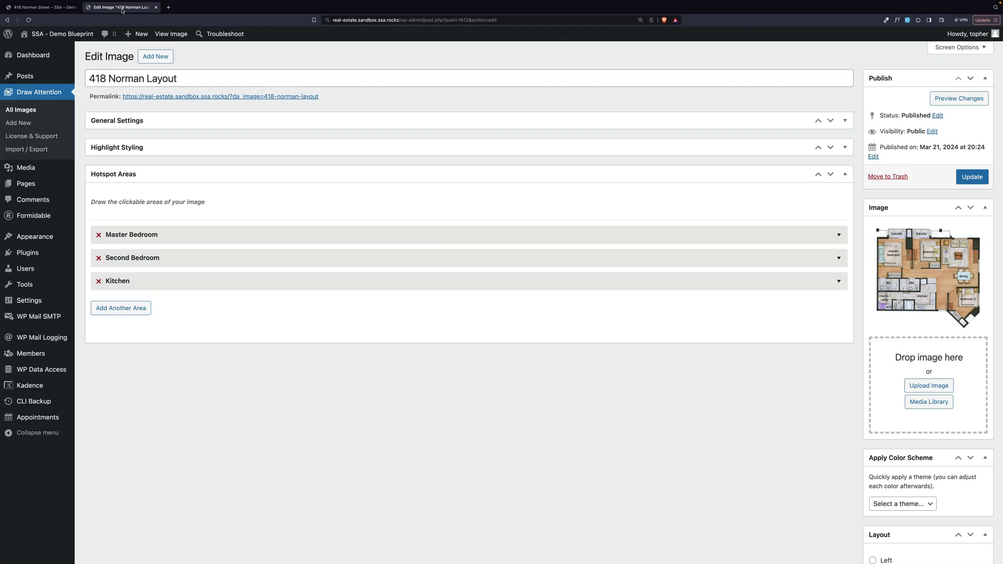
pyautogui.click(580, 287)
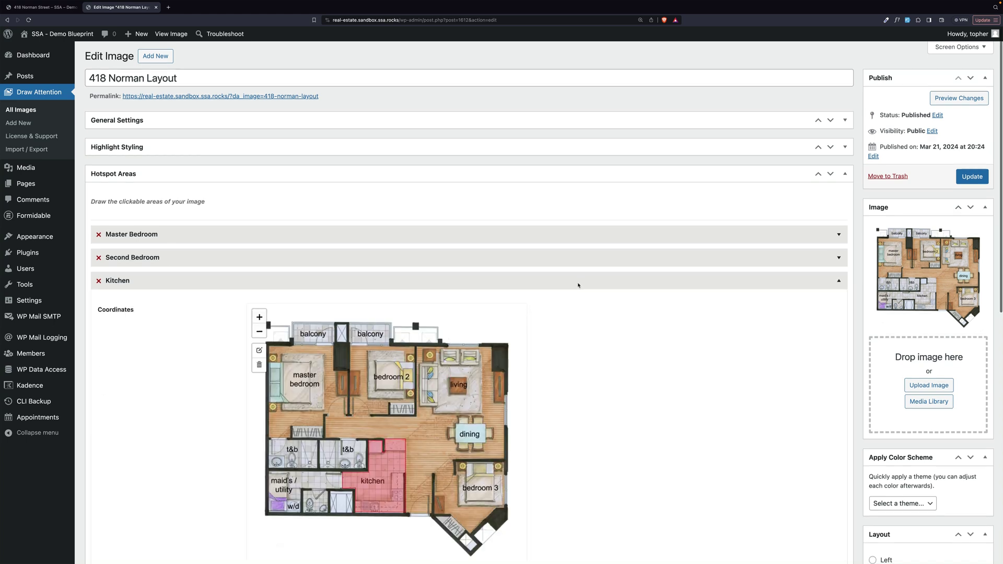
pyautogui.scroll(-4, 579, 286)
pyautogui.scroll(-5, 579, 286)
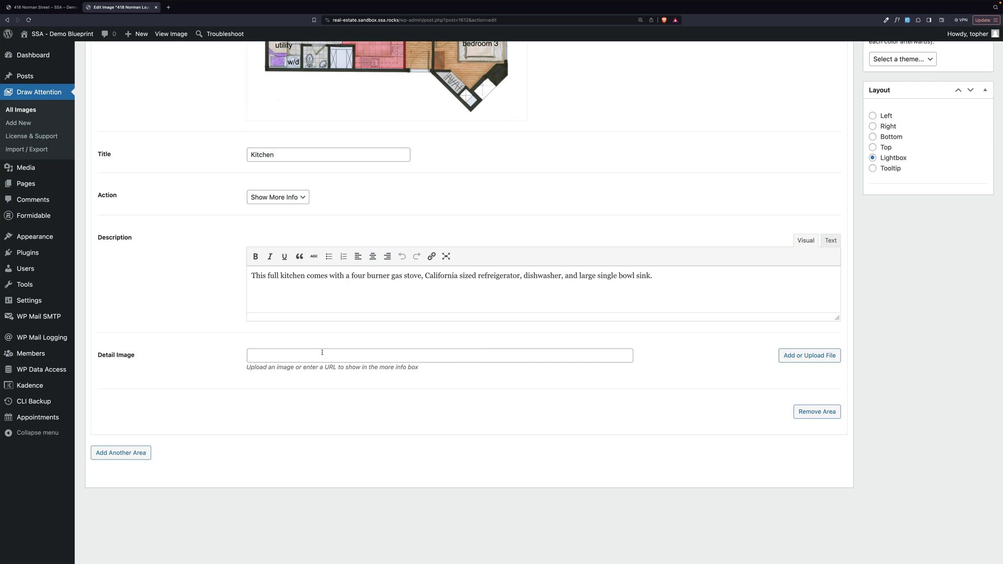
pyautogui.click(423, 360)
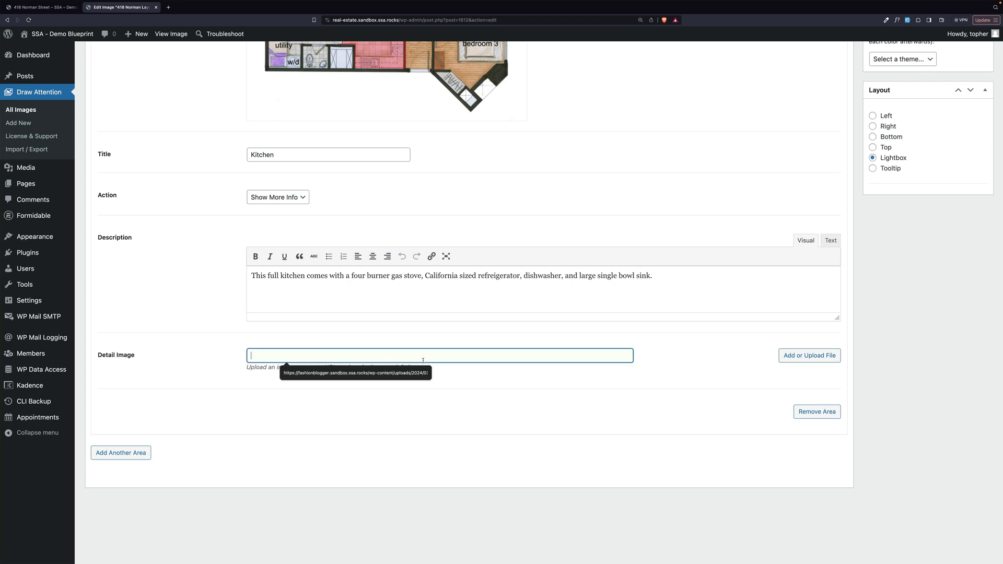
pyautogui.click(805, 361)
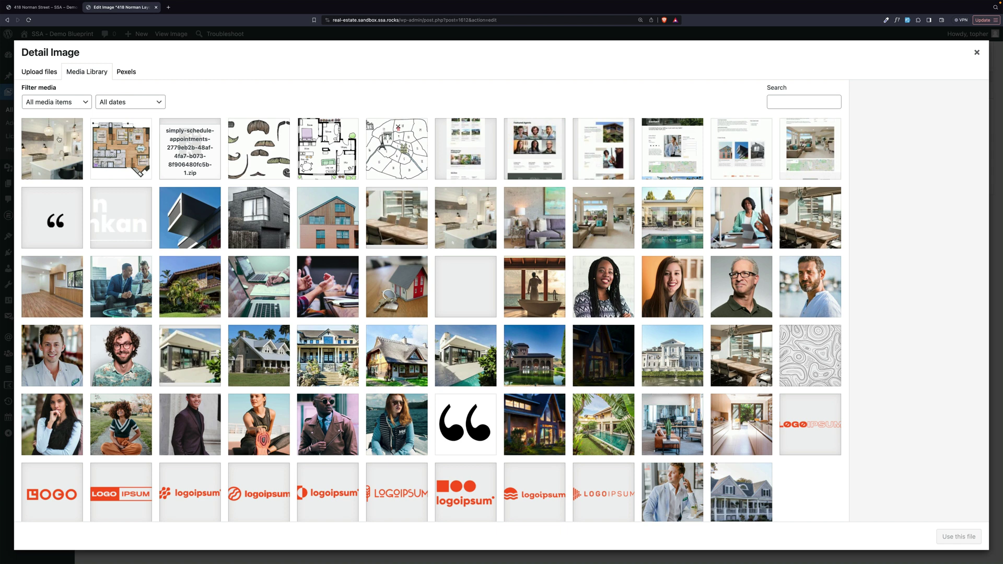
pyautogui.click(59, 139)
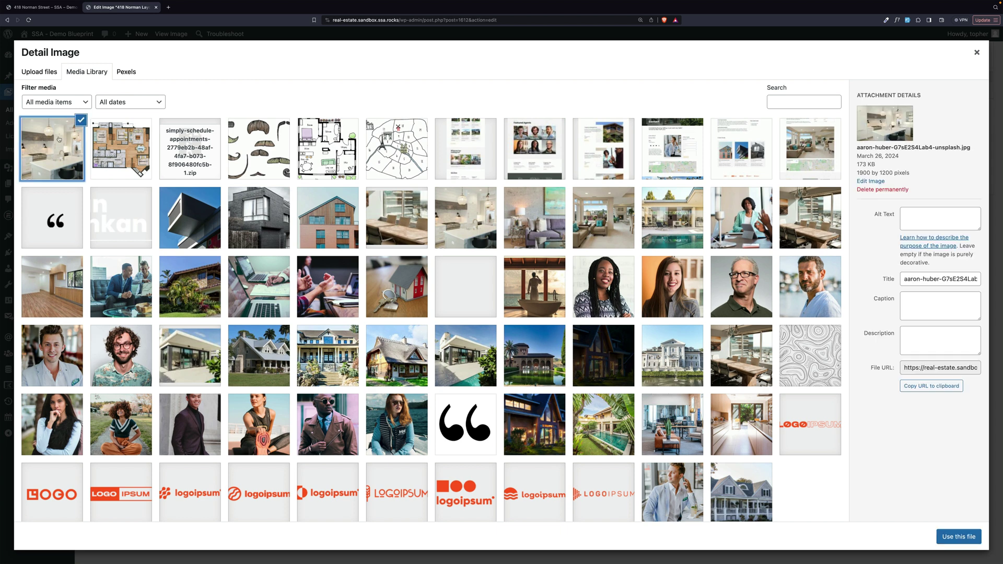
pyautogui.click(946, 535)
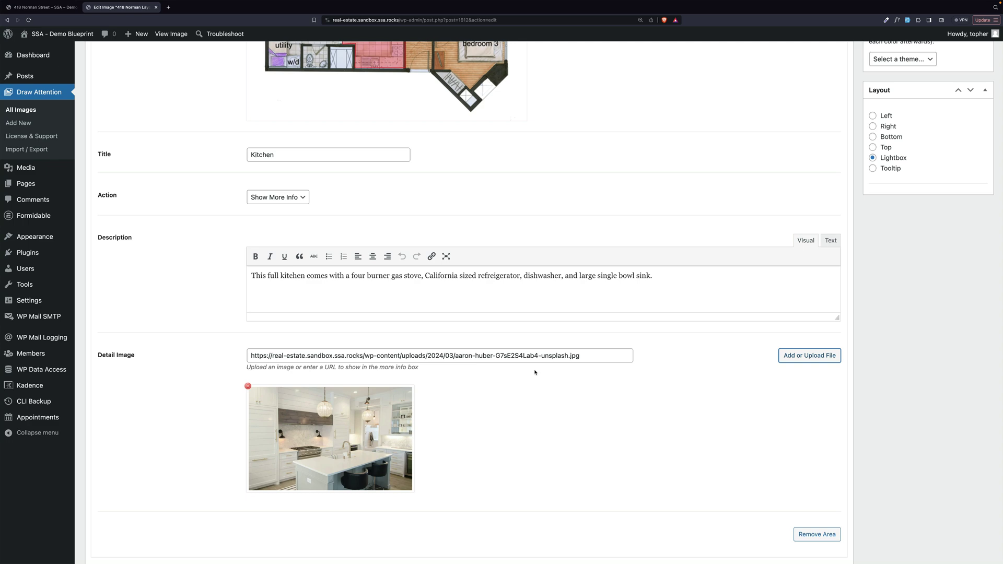
# - Save the kitchen image, then reload the live page and confirm the Kitchen popup shows it
pyautogui.scroll(10, 840, 210)
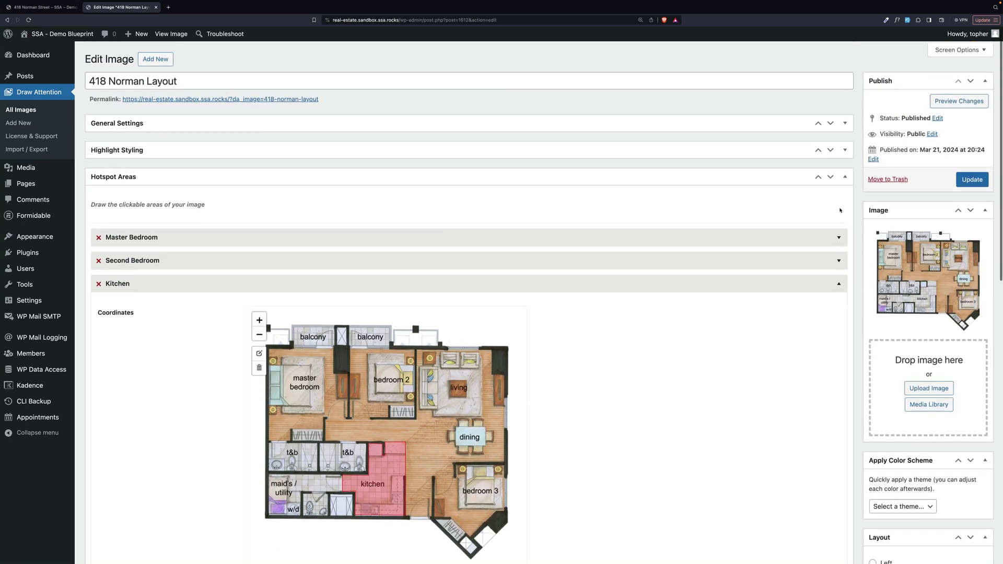
pyautogui.click(963, 179)
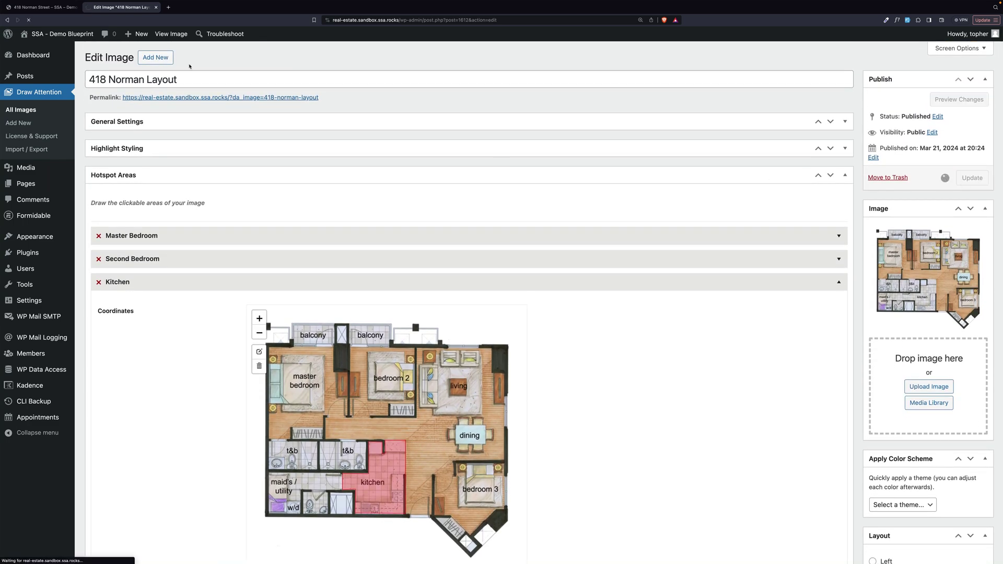
pyautogui.click(39, 8)
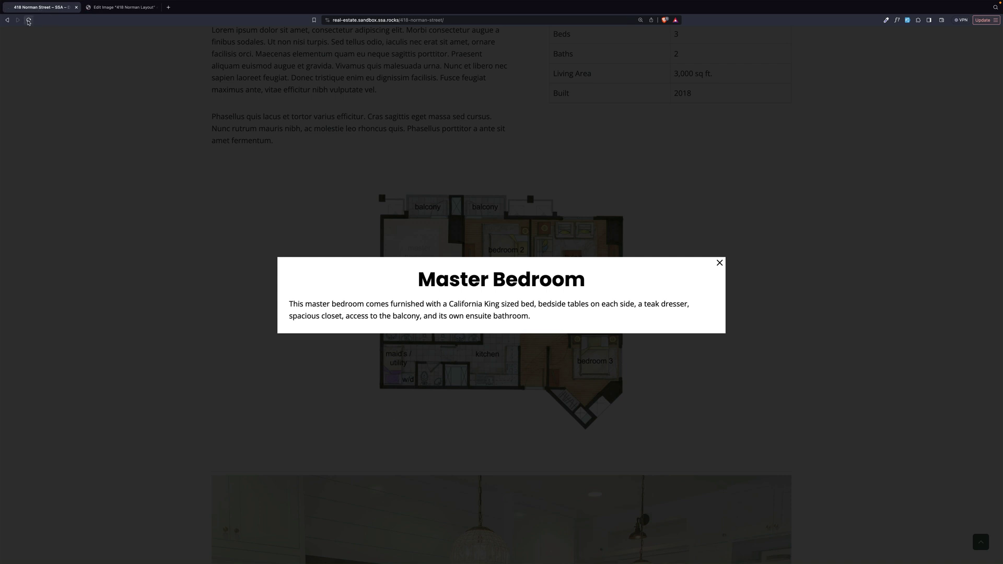
pyautogui.click(29, 21)
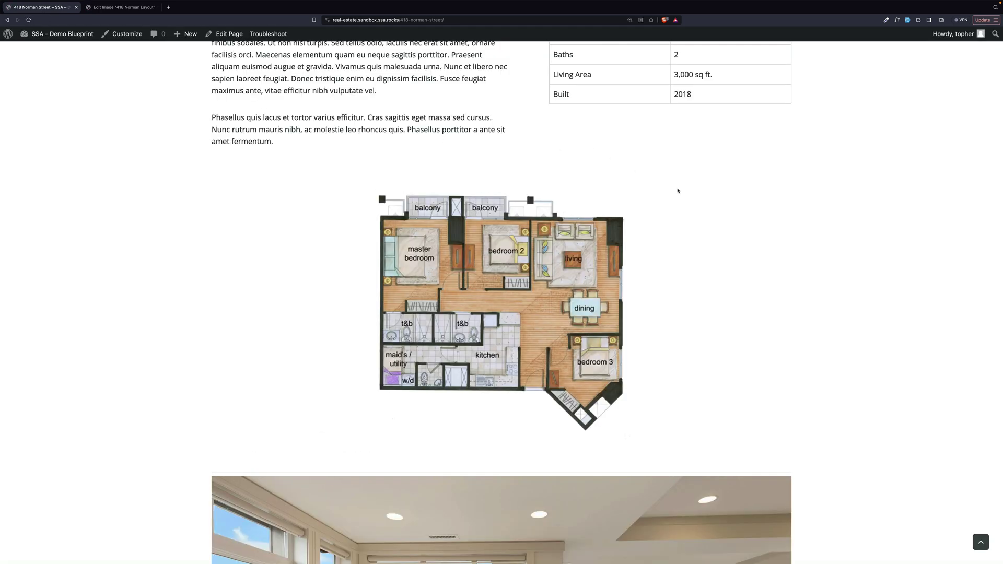
pyautogui.click(493, 355)
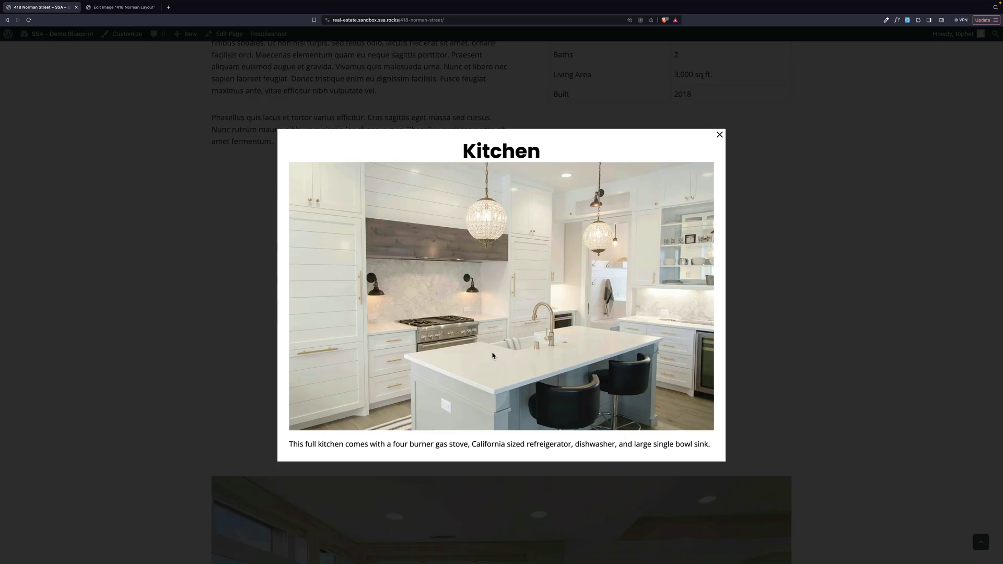